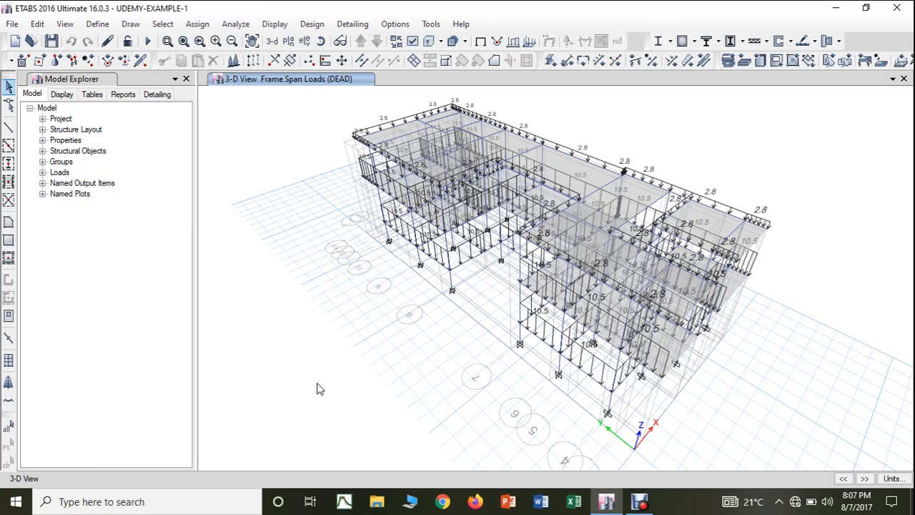
Step: Switch to Paint by searching for "paint" and launching it, and maximize its window
left_click(210, 502)
type("paint")
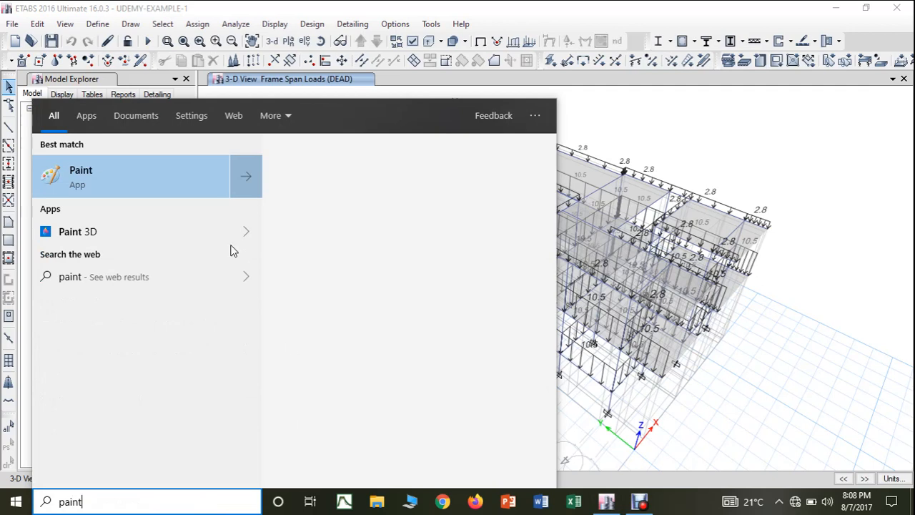
left_click(97, 170)
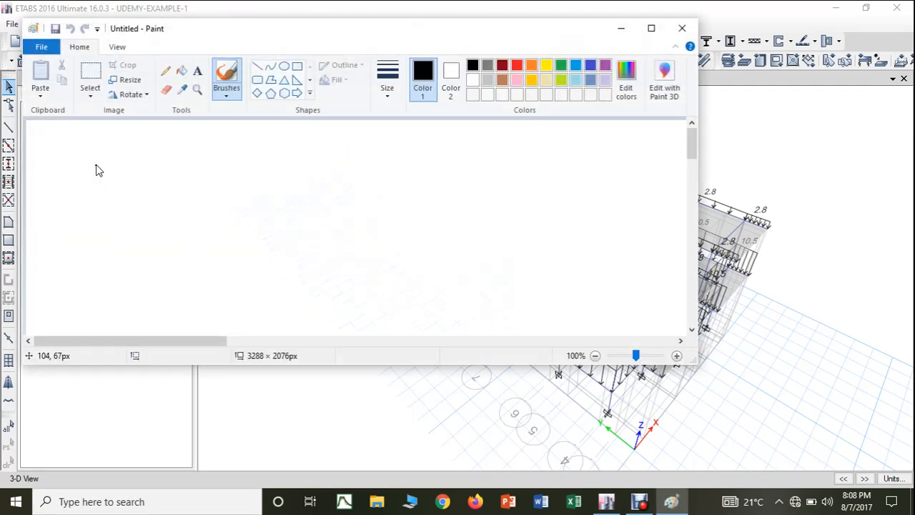
left_click(652, 28)
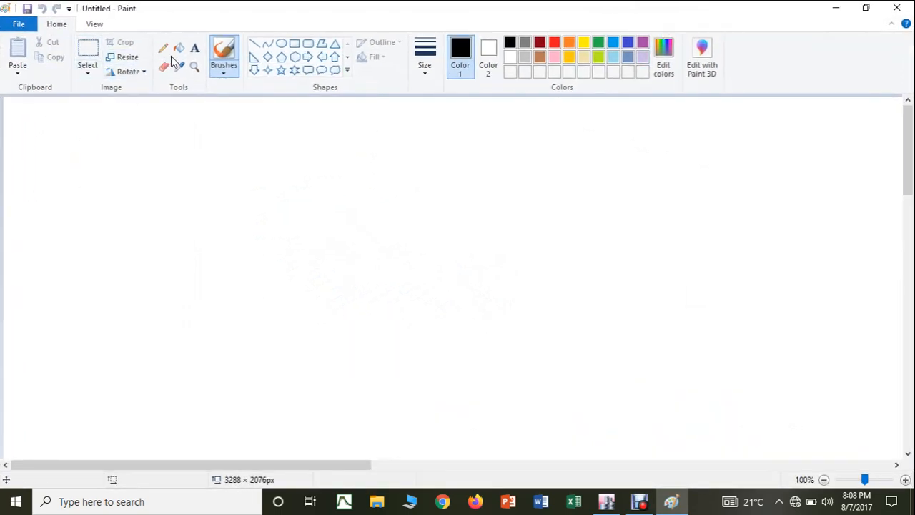
Step: Draw two black-outlined rectangles side by side, about 364 × 188 px and 355 × 188 px
left_click(294, 43)
left_click_drag(153, 152, 398, 277)
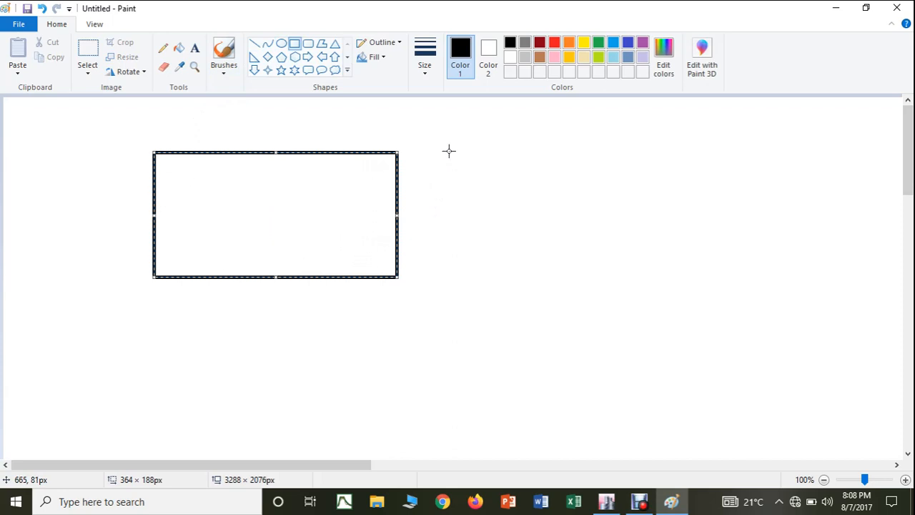
left_click_drag(447, 151, 687, 277)
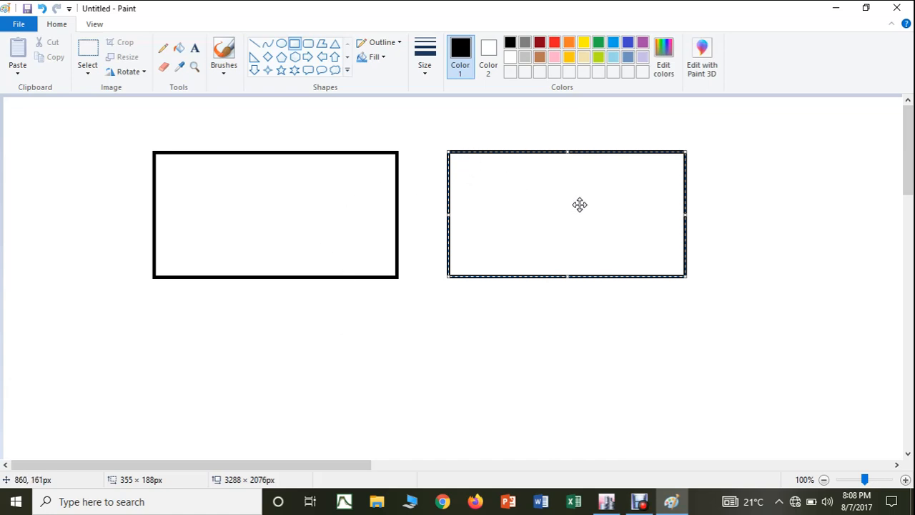
Step: Draw black lines from the four corners of the right rectangle to its center, dividing it into four triangles
left_click(255, 44)
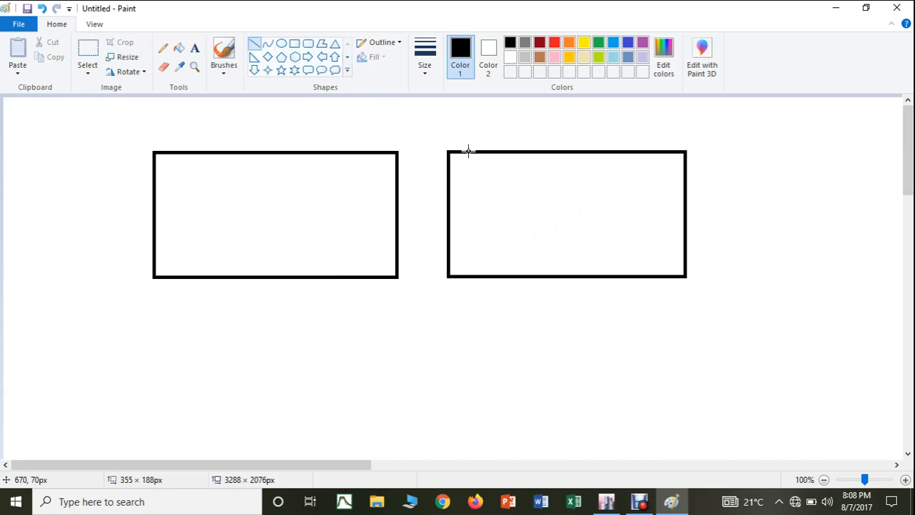
left_click_drag(449, 151, 561, 205)
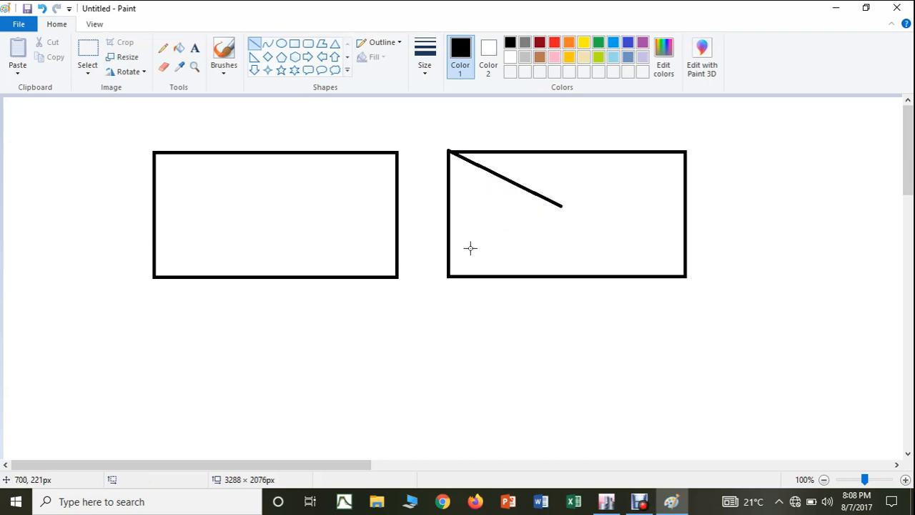
mouse_move(449, 276)
left_mouse_down()
mouse_move(667, 151)
mouse_move(685, 151)
left_mouse_up()
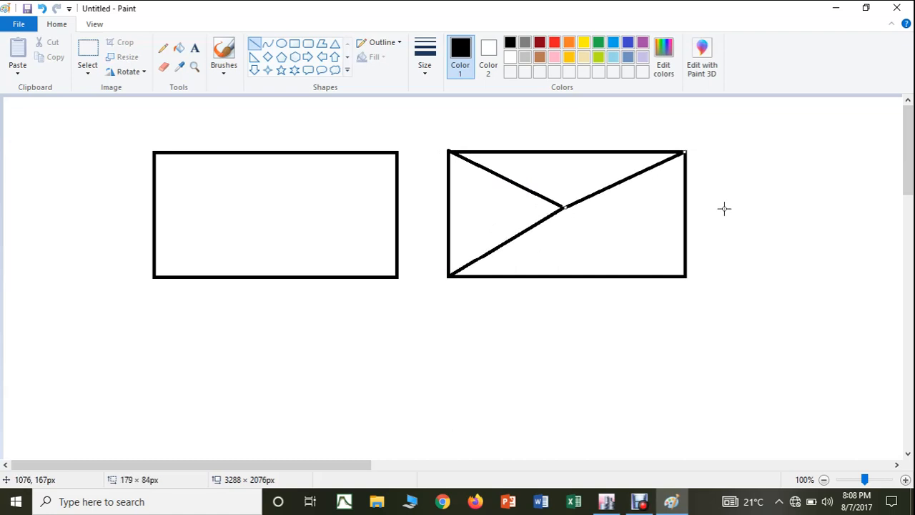
mouse_move(564, 206)
left_mouse_down()
mouse_move(654, 245)
mouse_move(685, 275)
left_mouse_up()
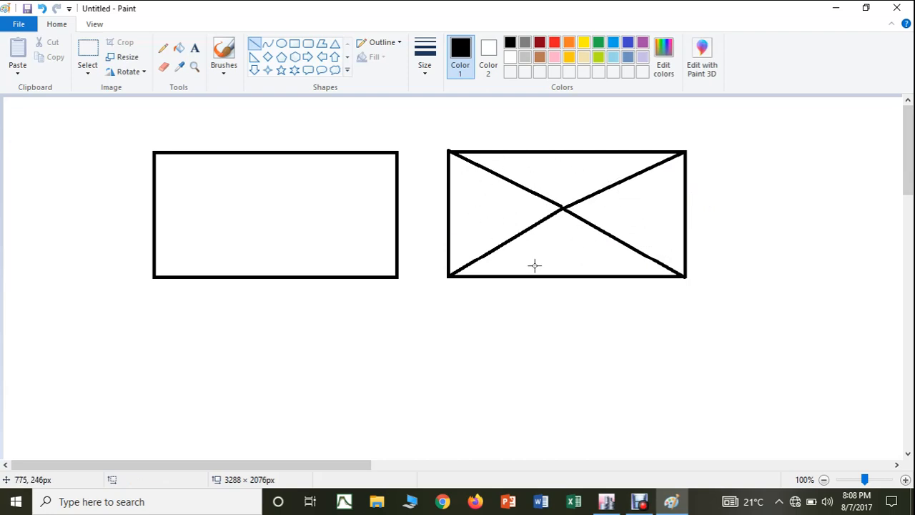
Step: Fill the right rectangle's triangles: left one lime, upper one orange, right one pink and lower one indigo blue
left_click(599, 57)
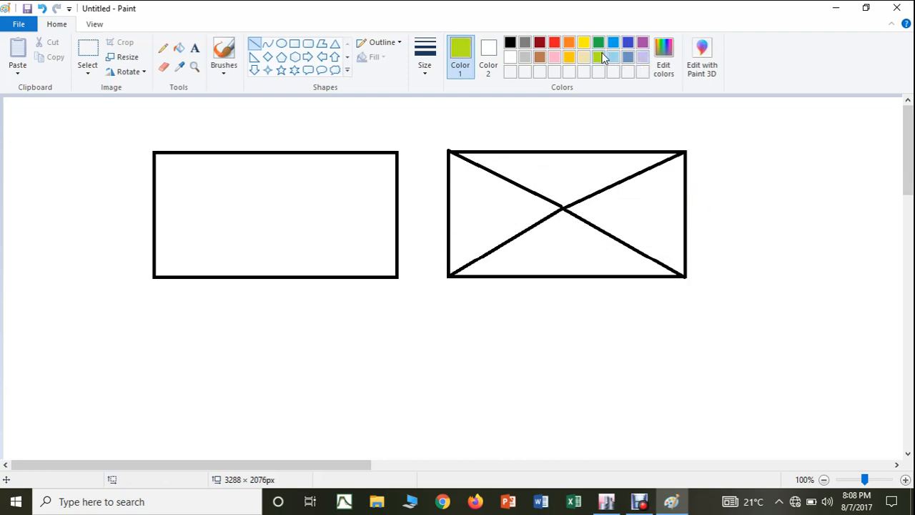
left_click(179, 47)
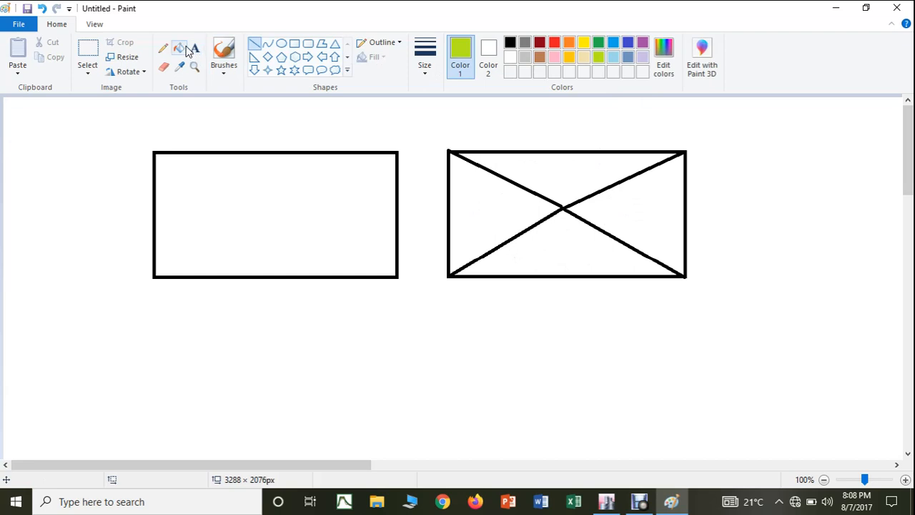
left_click(477, 209)
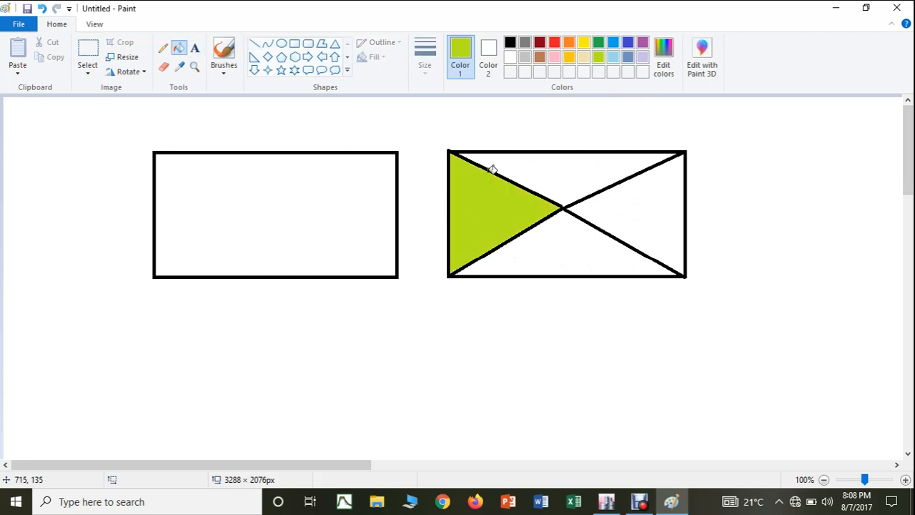
left_click(569, 42)
left_click(569, 163)
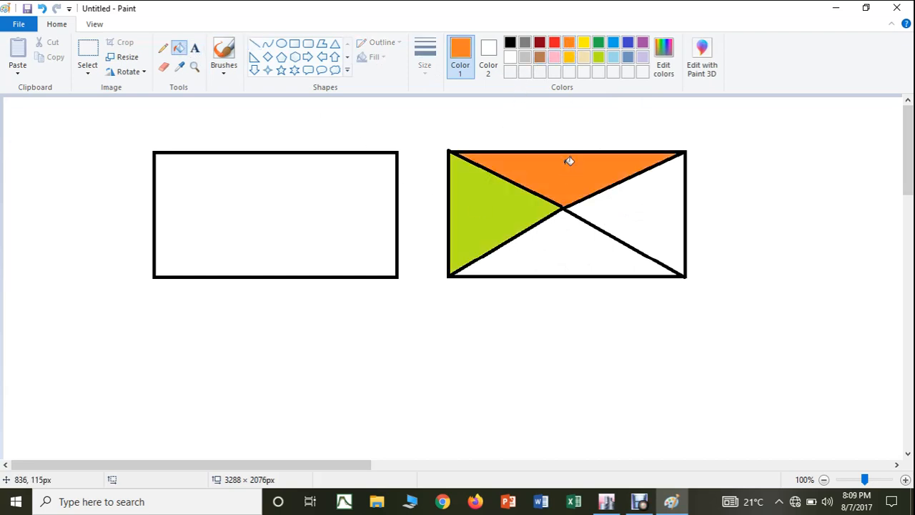
left_click(554, 57)
left_click(642, 179)
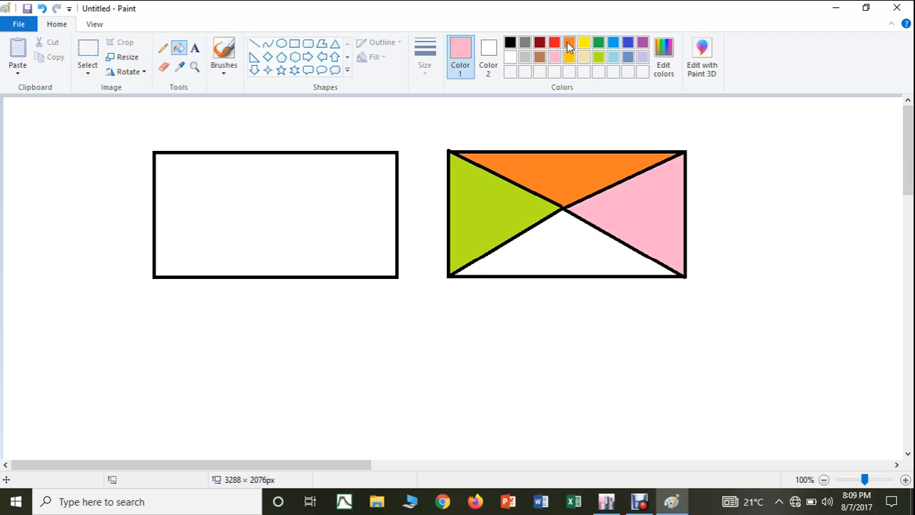
left_click(628, 42)
left_click(580, 254)
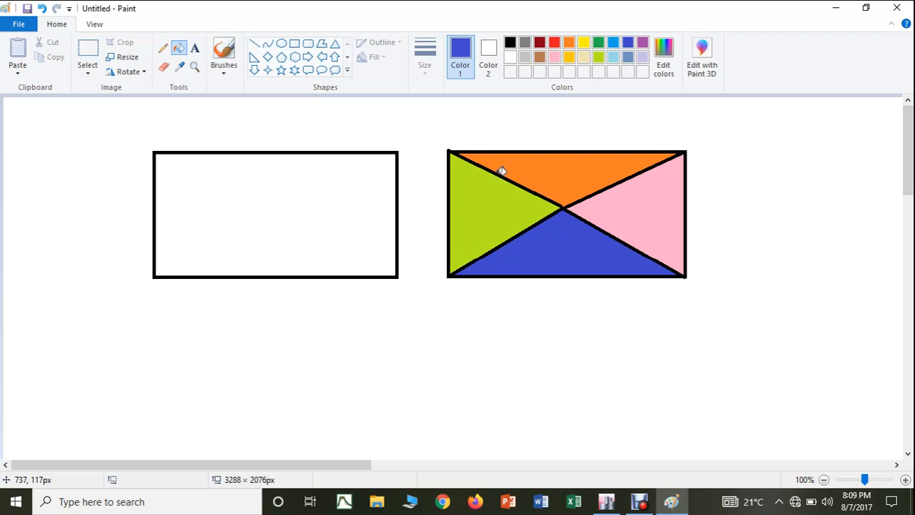
left_click(458, 358)
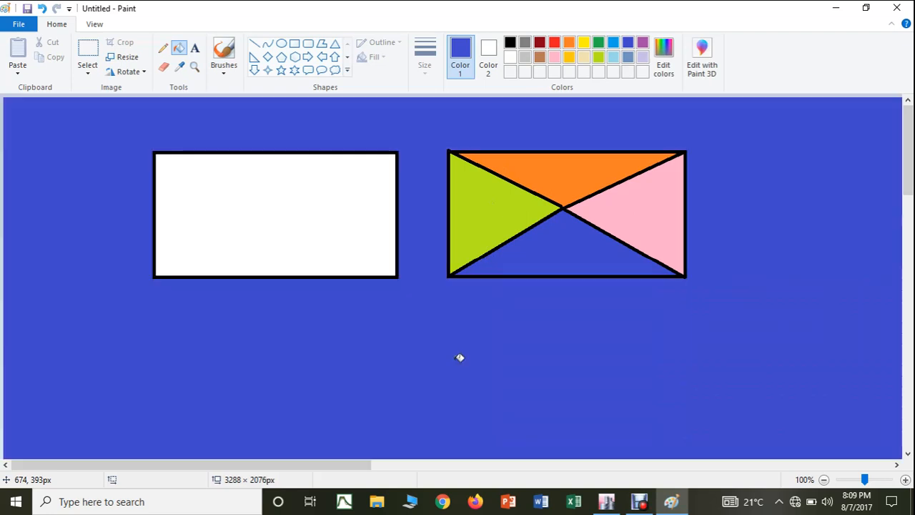
key("ctrl+z")
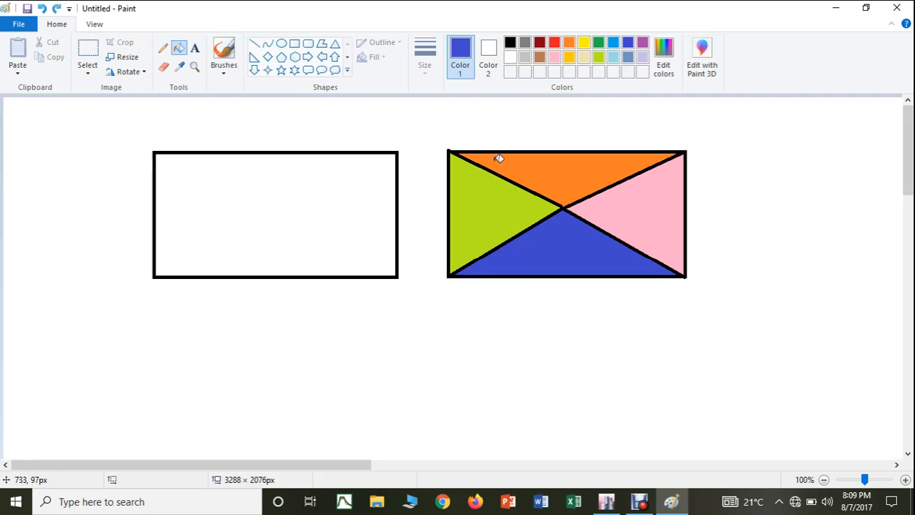
left_click(254, 43)
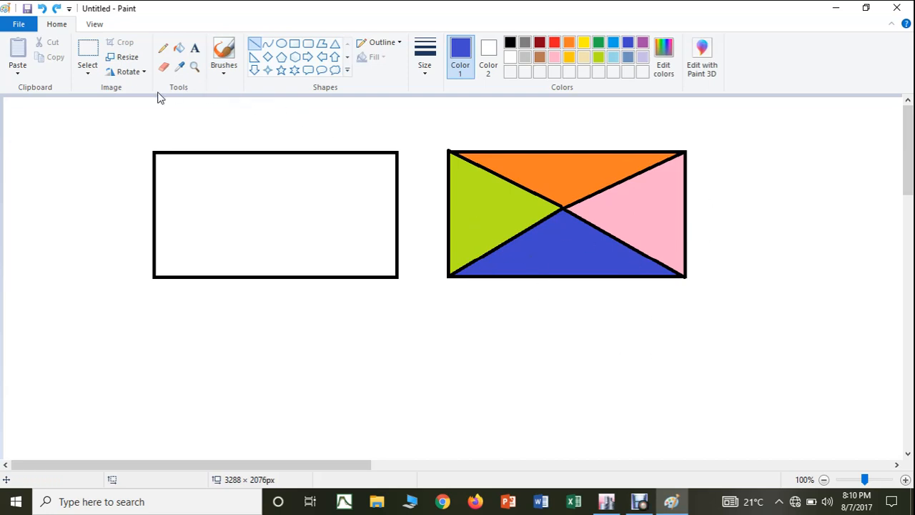
Step: Add the blue text label "ONE WAY SLAB" just below the right rectangle and center it under the shape
left_click(194, 48)
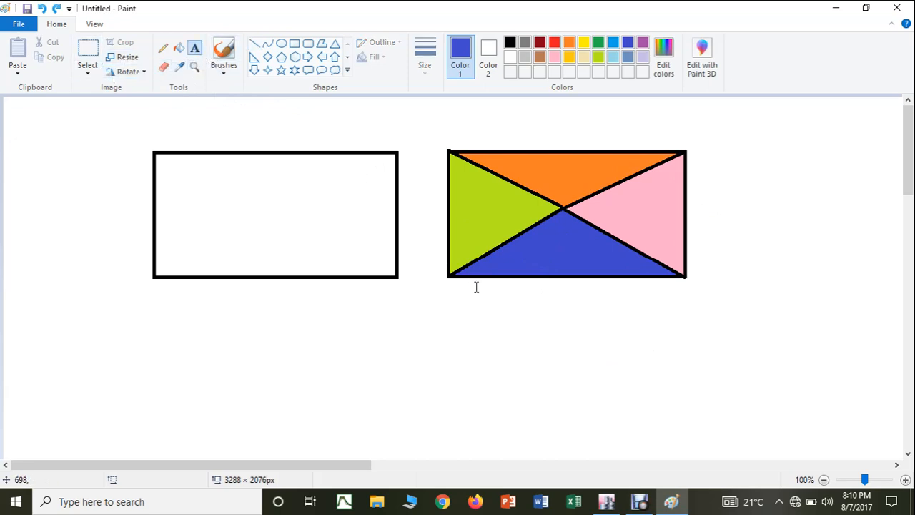
left_click_drag(483, 296, 634, 332)
type("O")
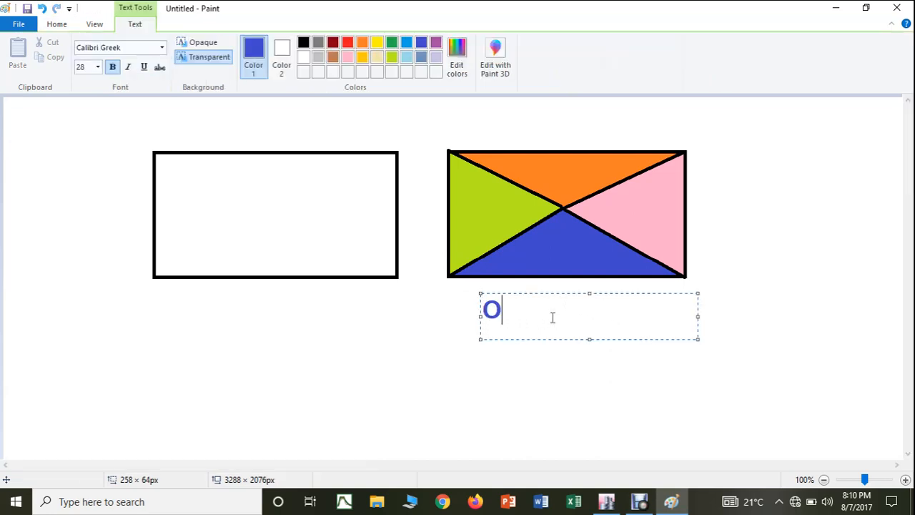
type("NE W")
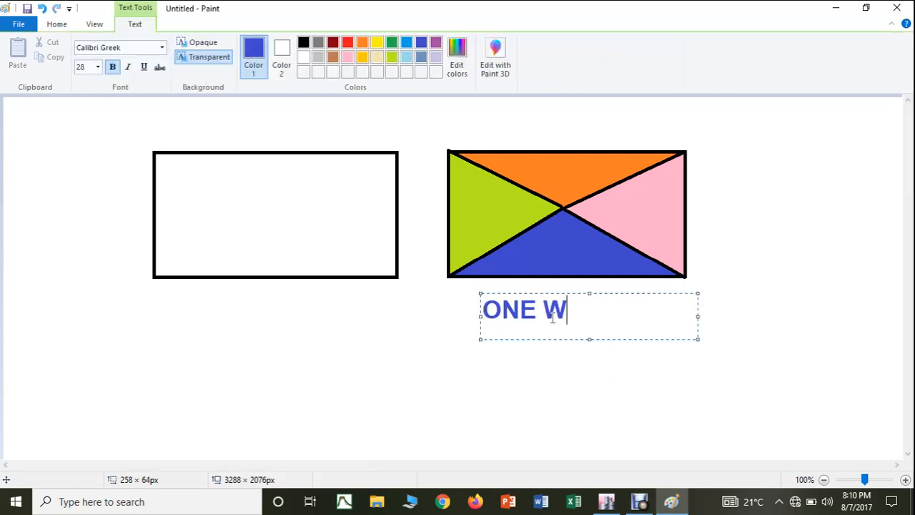
type("AY SLAB")
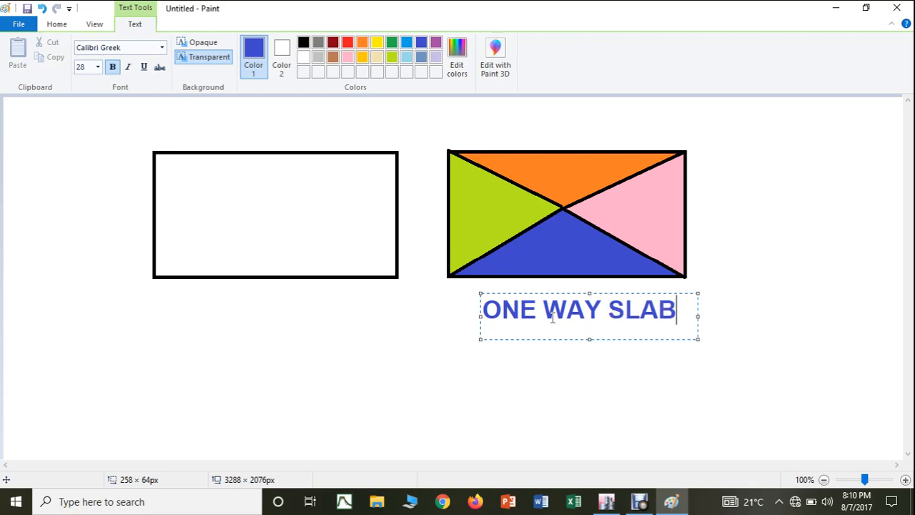
left_click_drag(548, 292, 529, 279)
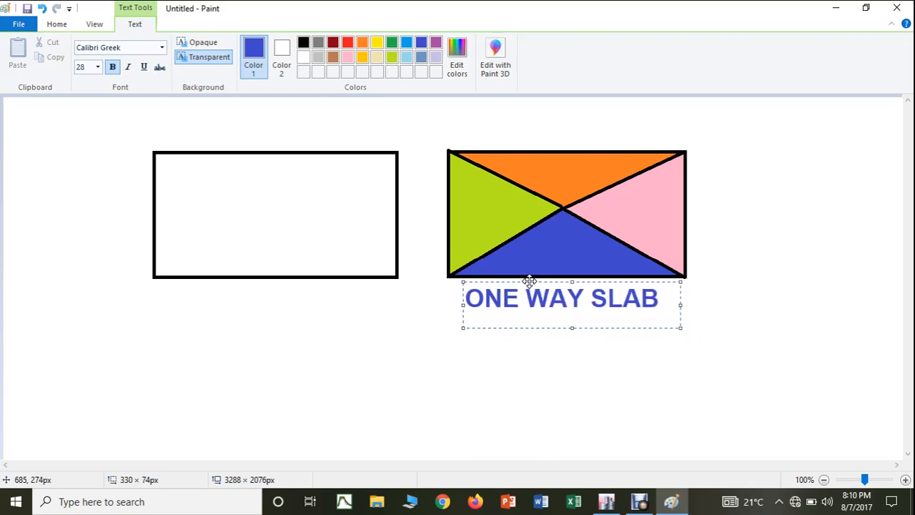
left_click(602, 368)
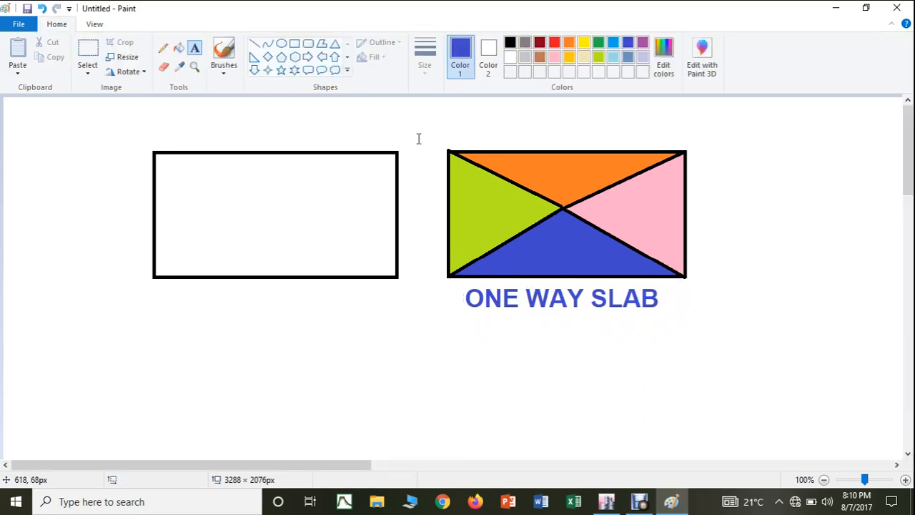
Step: Divide the left rectangle with black lines from its corners to a horizontal center line, forming two side triangles and two trapezoids
left_click(255, 44)
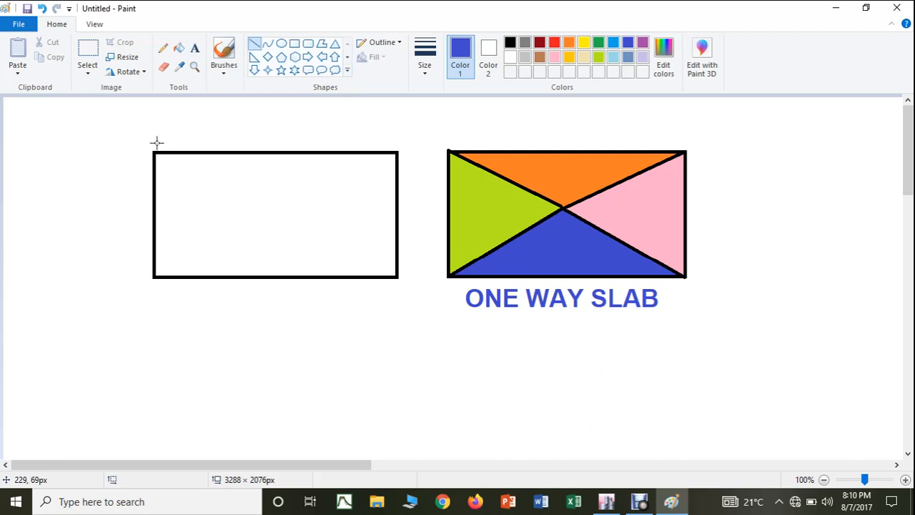
left_click_drag(152, 152, 212, 191)
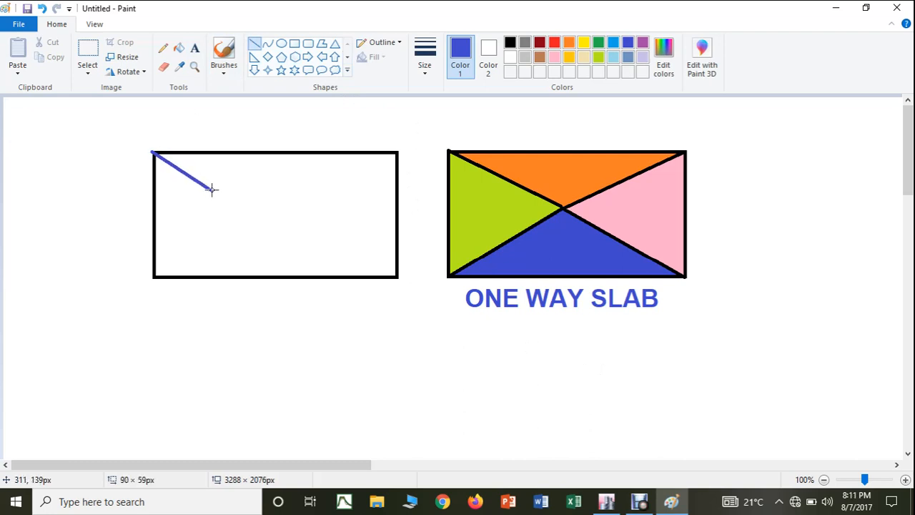
key("ctrl+z")
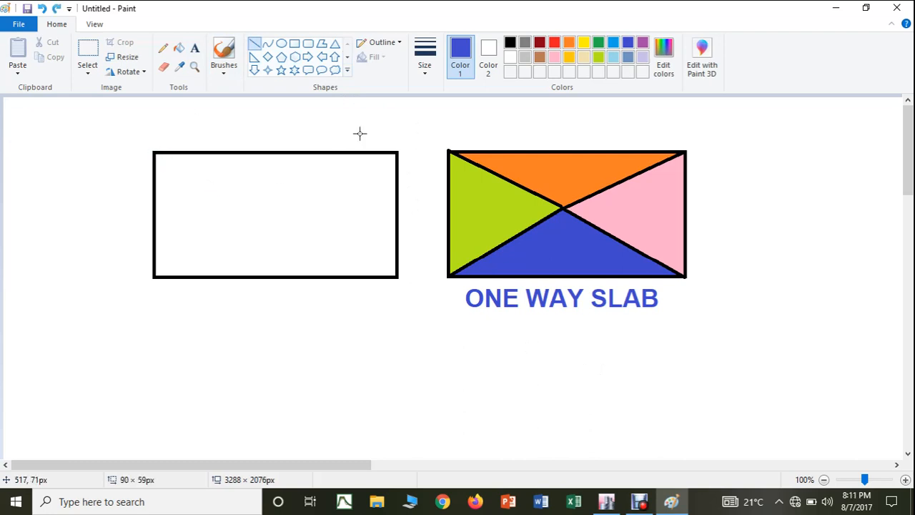
left_click(510, 43)
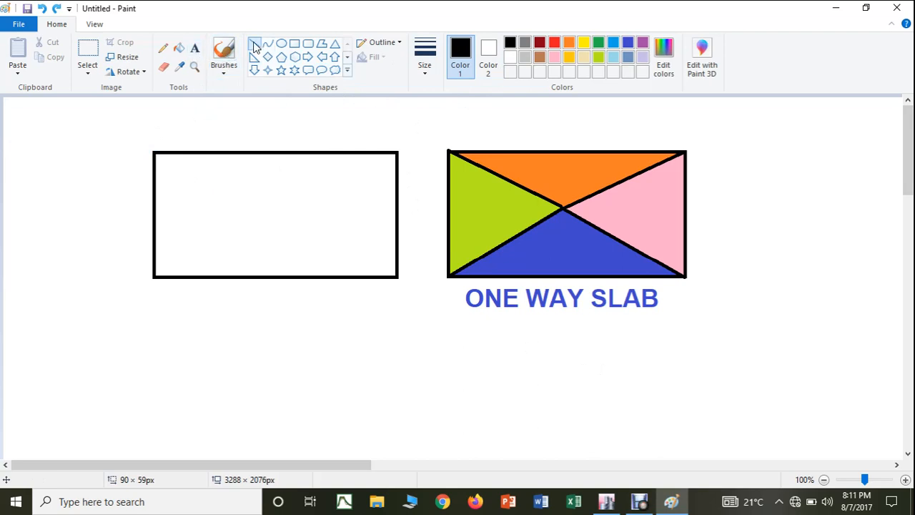
left_click_drag(153, 152, 228, 210)
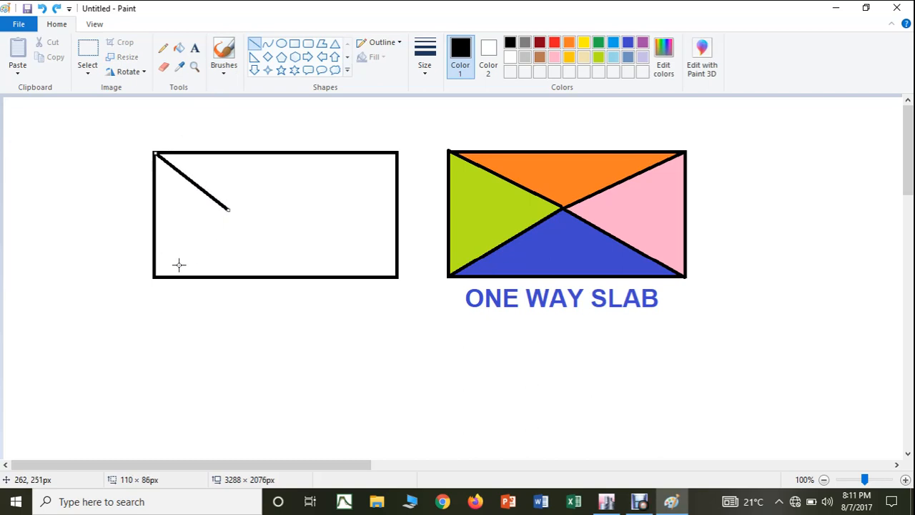
mouse_move(154, 276)
left_mouse_down()
mouse_move(229, 206)
mouse_move(328, 209)
mouse_move(398, 152)
left_mouse_up()
left_click(228, 210)
left_click_drag(328, 210, 398, 276)
left_click(399, 340)
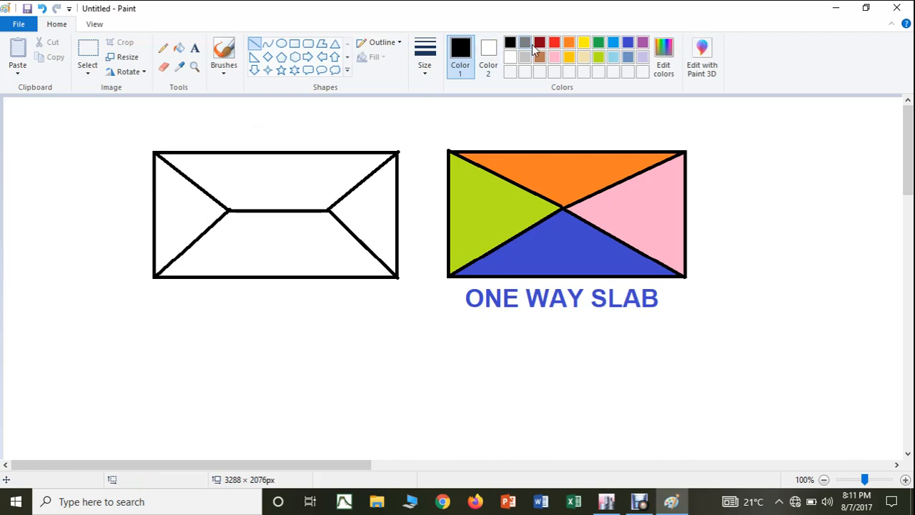
Step: Fill the left rectangle's regions: upper trapezoid red, left triangle yellow, lower trapezoid purple and right triangle lime
left_click(555, 43)
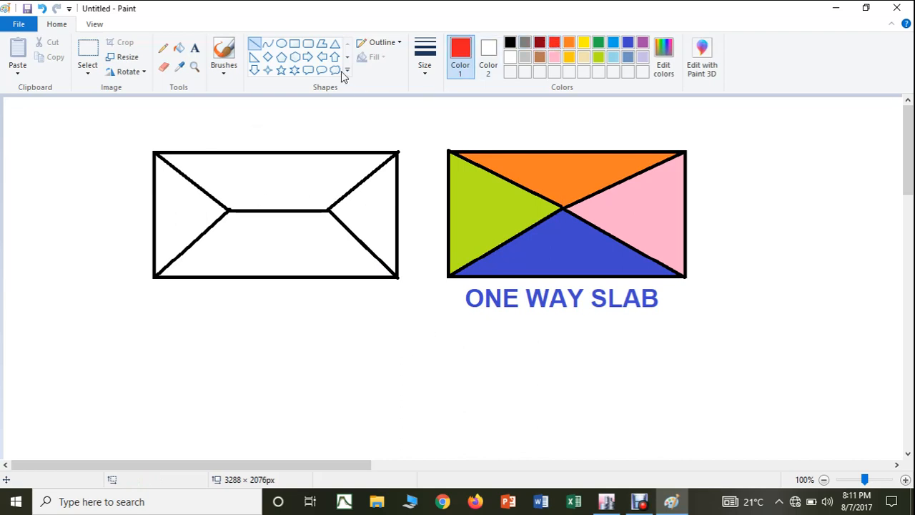
left_click(179, 47)
left_click(265, 178)
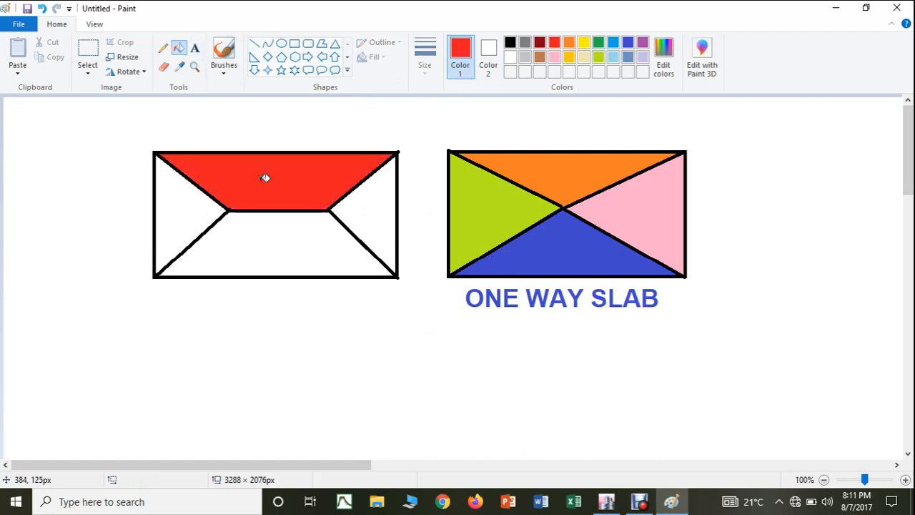
left_click(583, 43)
left_click(196, 208)
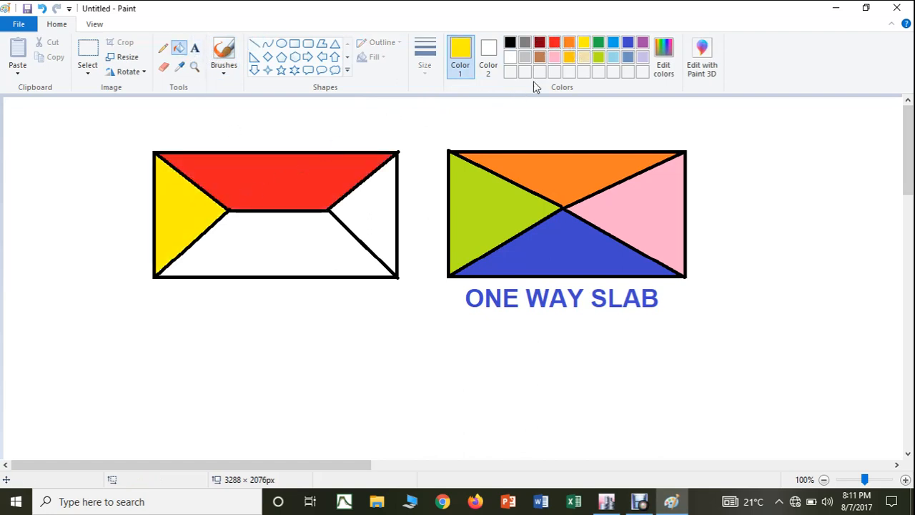
left_click(642, 42)
left_click(317, 231)
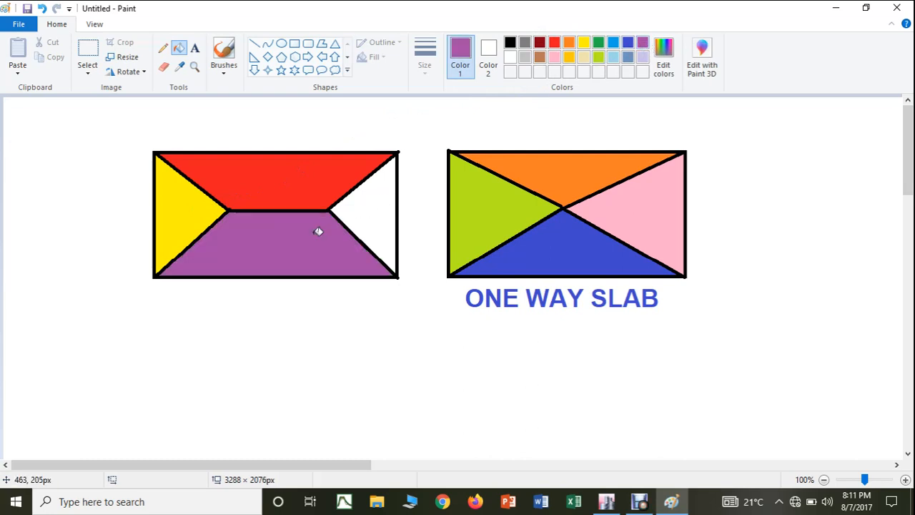
left_click(599, 57)
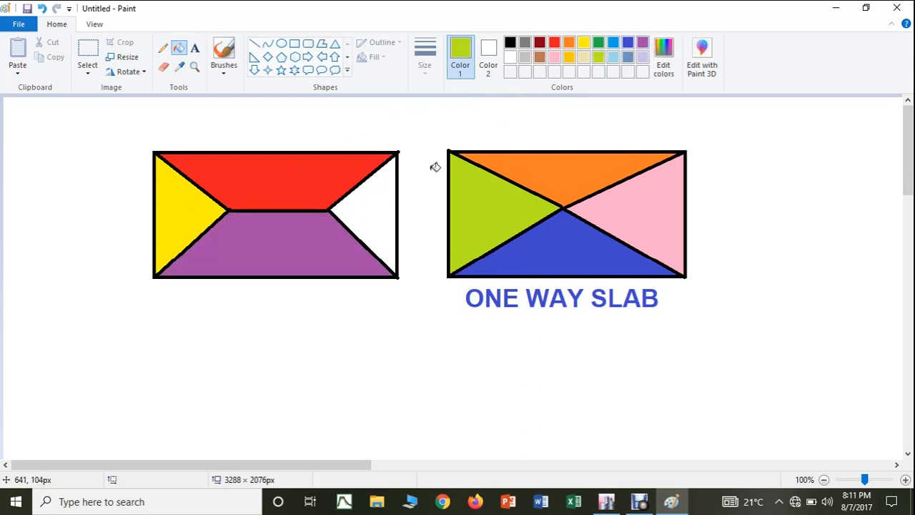
left_click(384, 200)
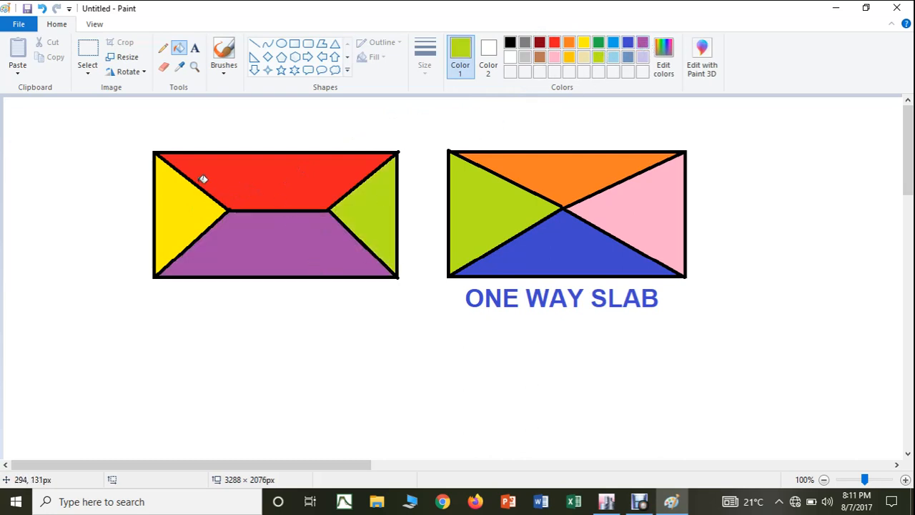
Step: Add the lime text label "TWO WAY SLAB" just below the left rectangle and center it under the shape
left_click(255, 44)
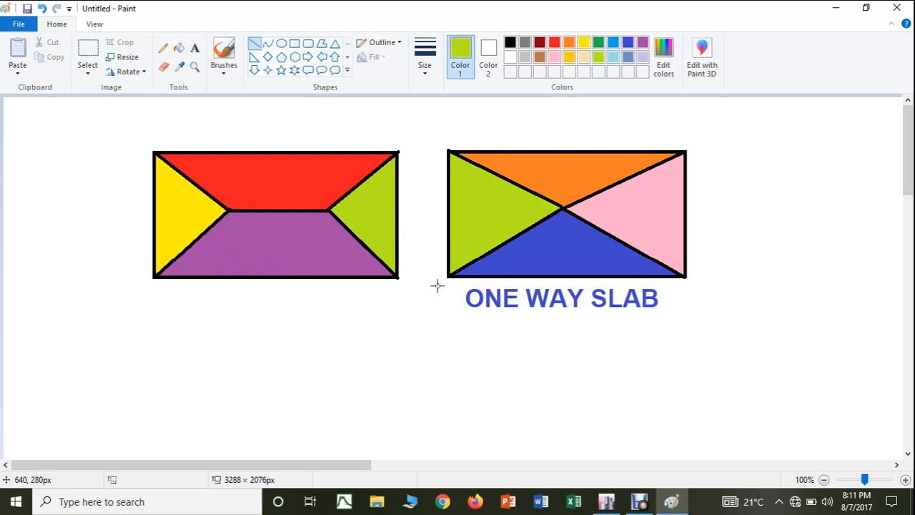
left_click(194, 47)
left_click_drag(161, 291, 392, 330)
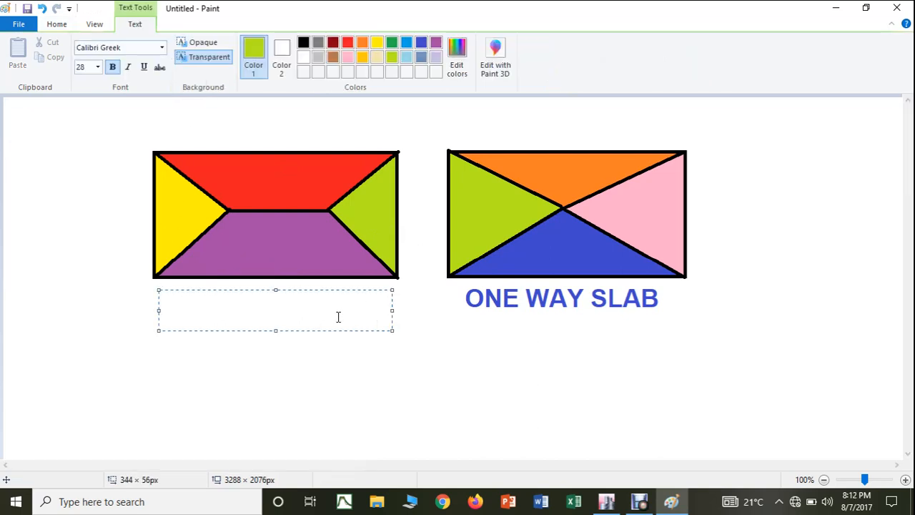
type("TWO ")
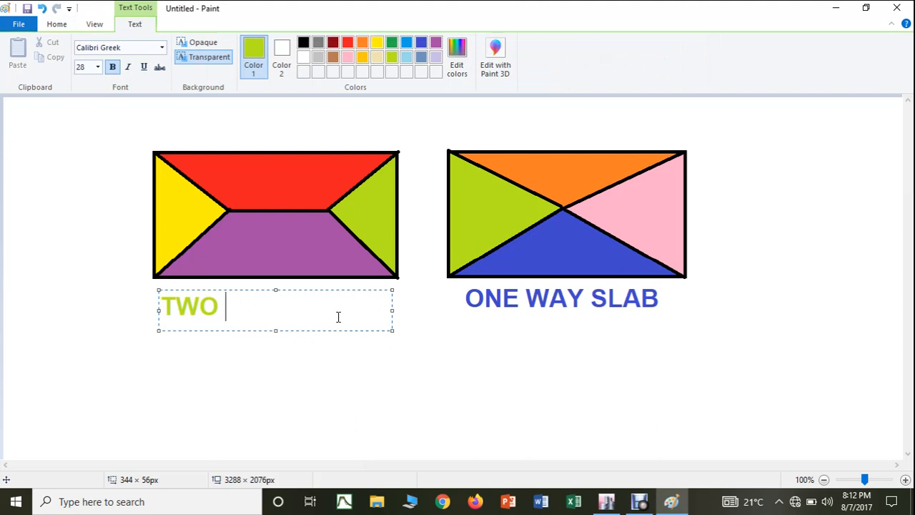
type("WAY SLB")
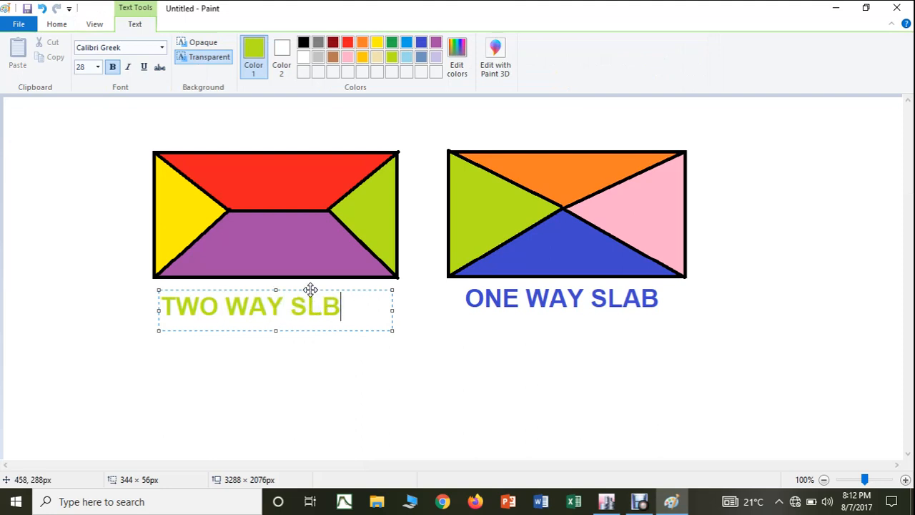
left_click_drag(310, 289, 331, 285)
left_click(345, 306)
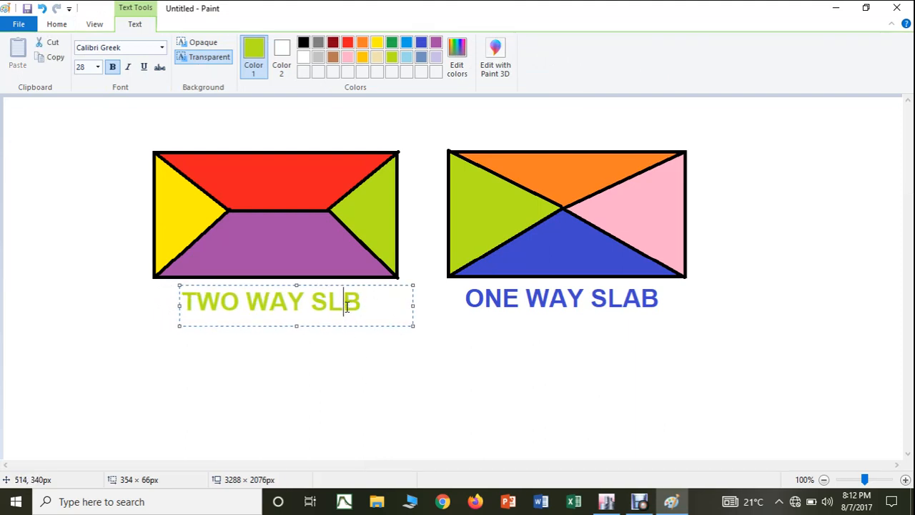
type("A")
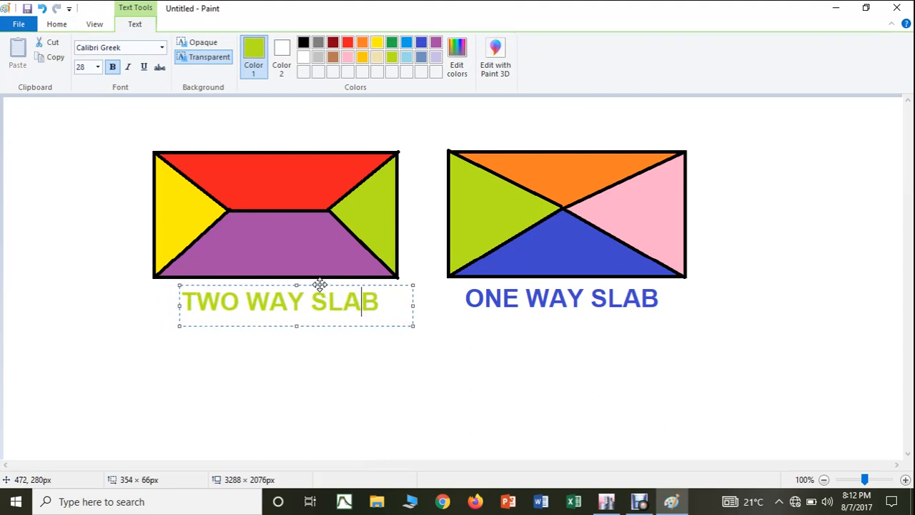
left_click_drag(321, 286, 312, 281)
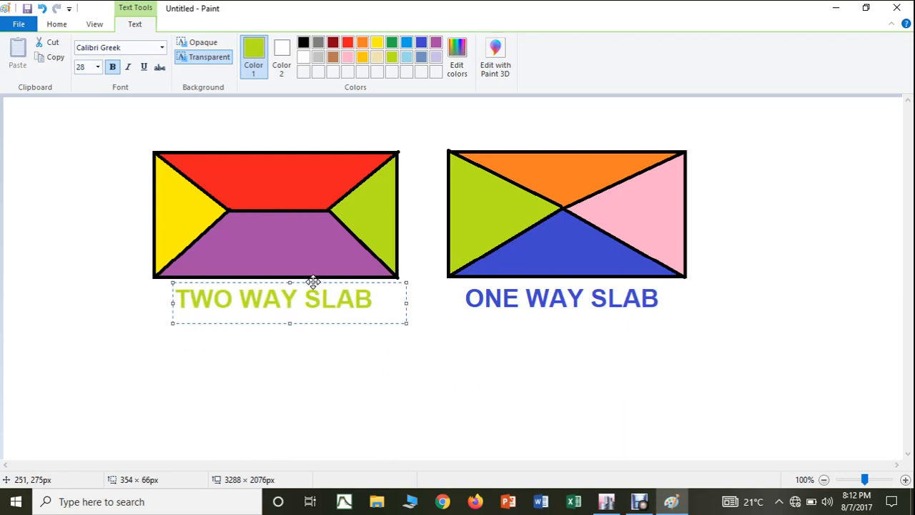
left_click(186, 208)
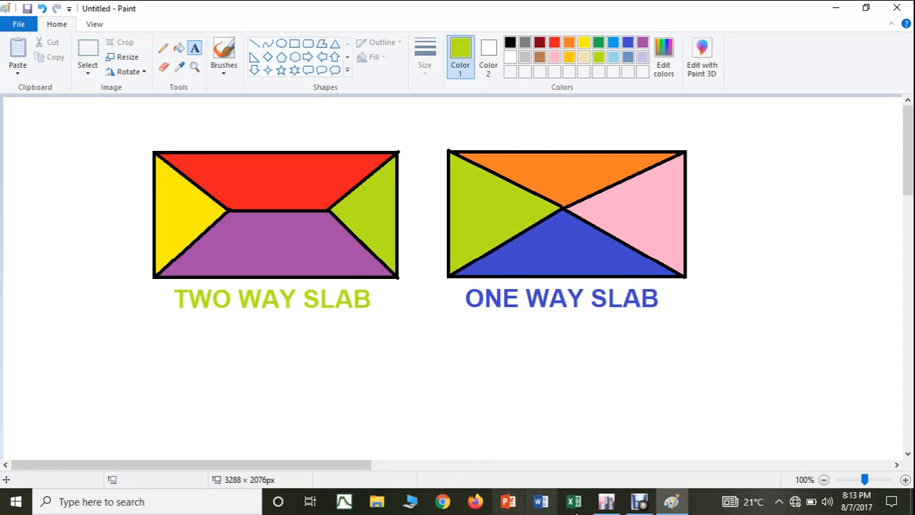
Step: Switch to ETABS and show the plan view of Story1 at Z = 15 ft
left_click(611, 504)
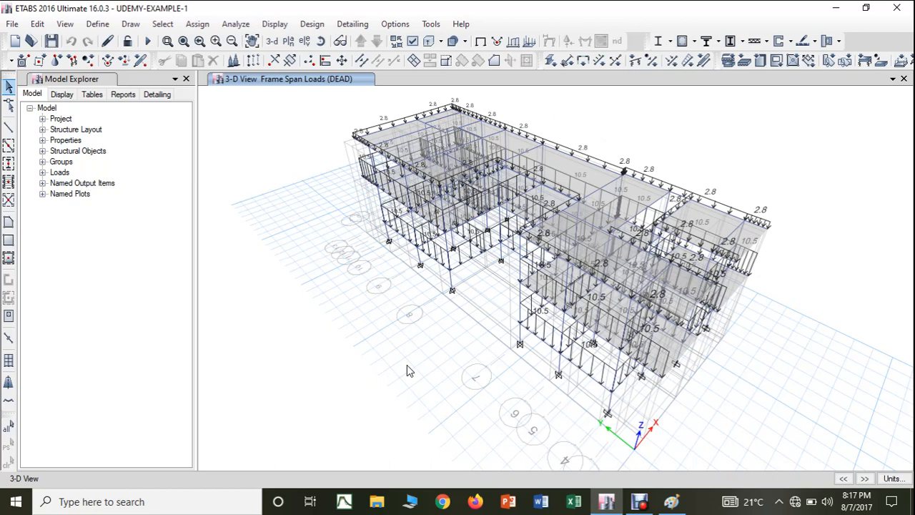
left_click(289, 42)
left_click(381, 234)
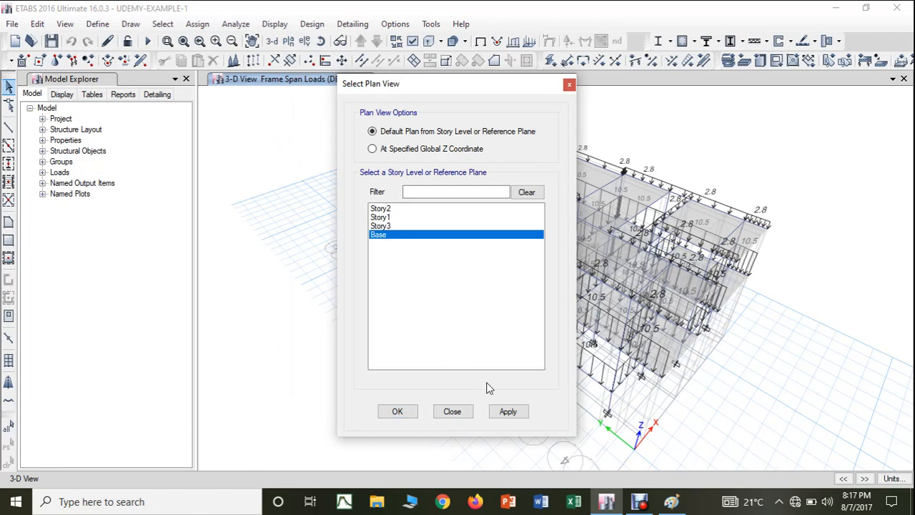
left_click(509, 411)
left_click(398, 411)
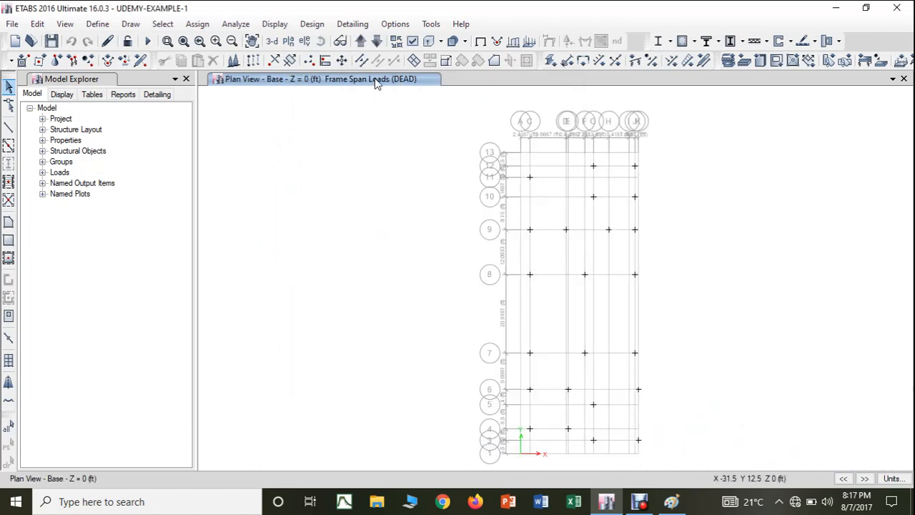
left_click(361, 42)
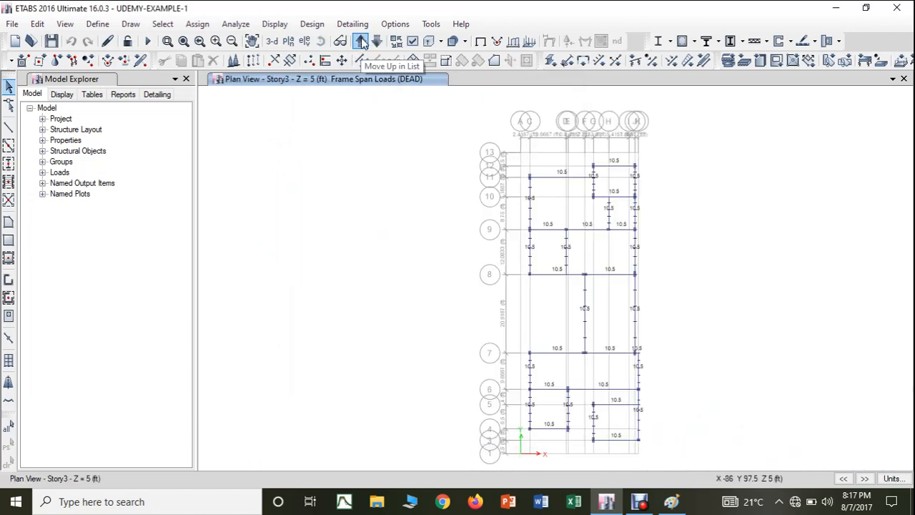
left_click(361, 42)
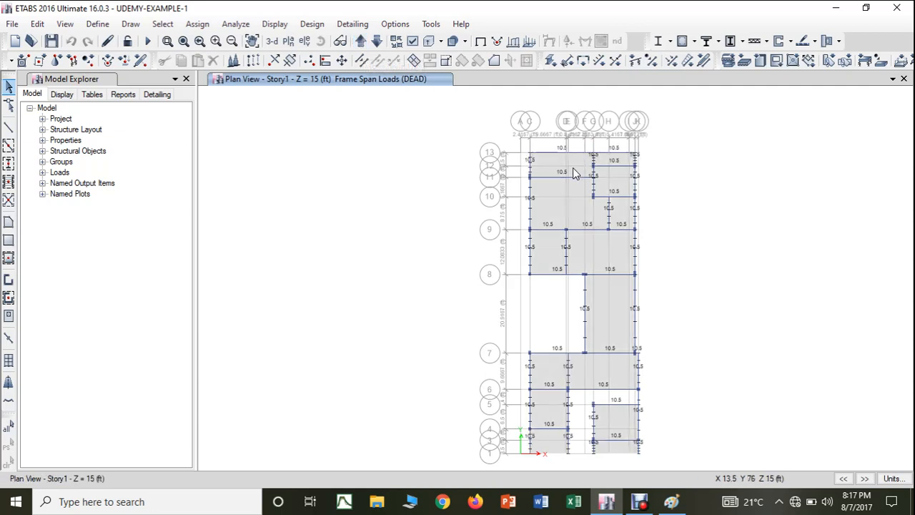
Step: Select the four Story1 slab panels lying between grid lines 8 and 13
middle_click_drag(572, 179, 520, 166)
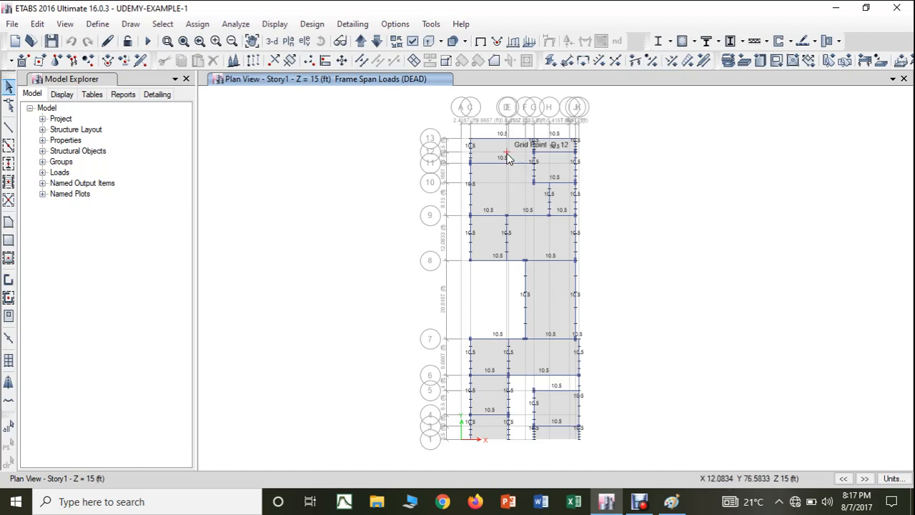
scroll(504, 153, "up", 4)
left_click(498, 159)
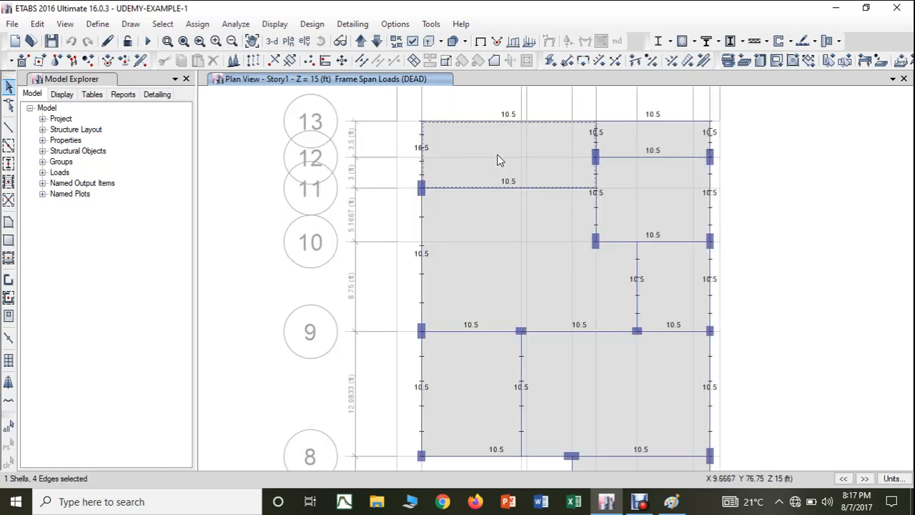
left_click(619, 137)
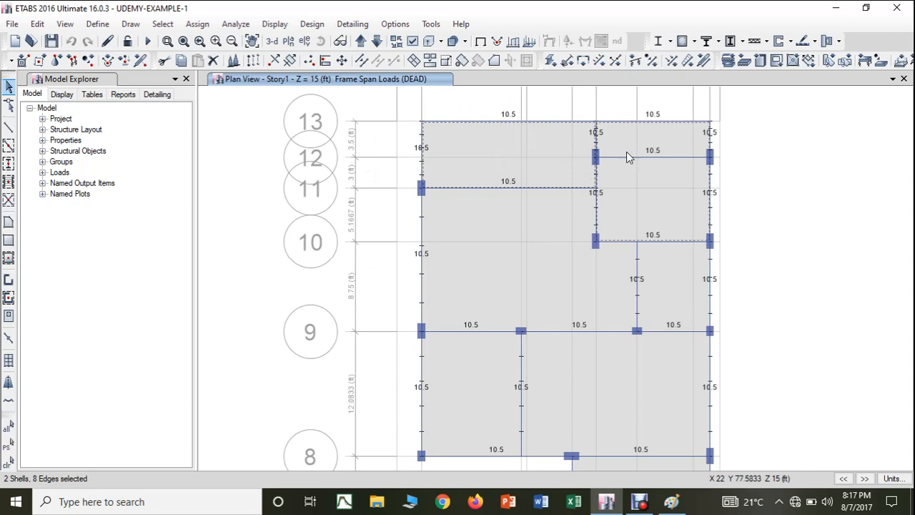
left_click(627, 207)
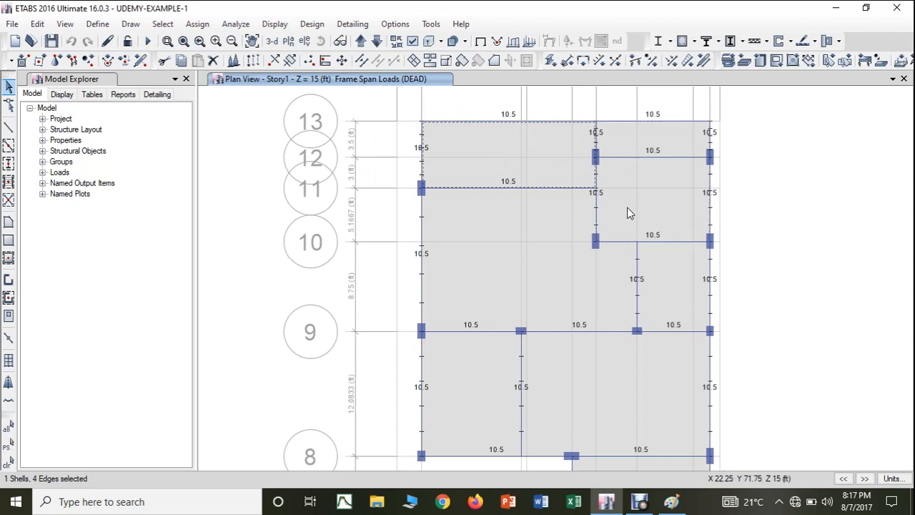
left_click(629, 143)
left_click(528, 228)
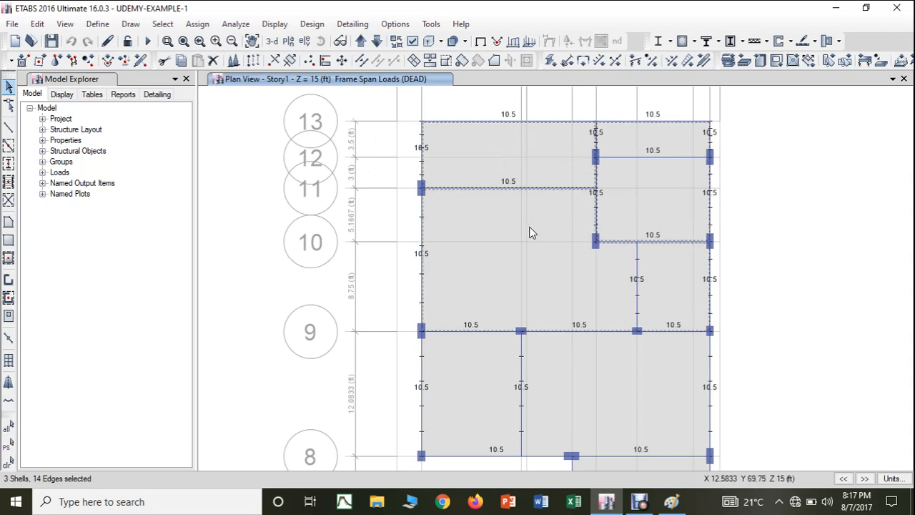
left_click(678, 282)
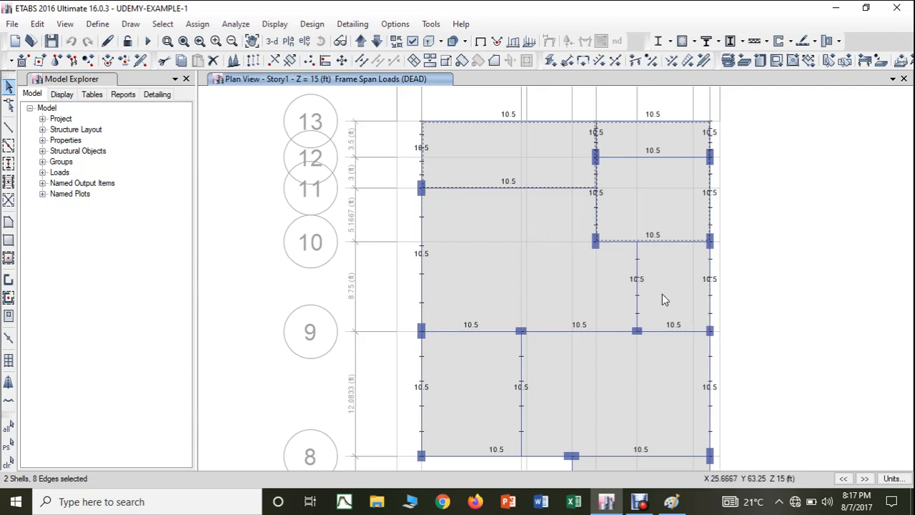
left_click(662, 294)
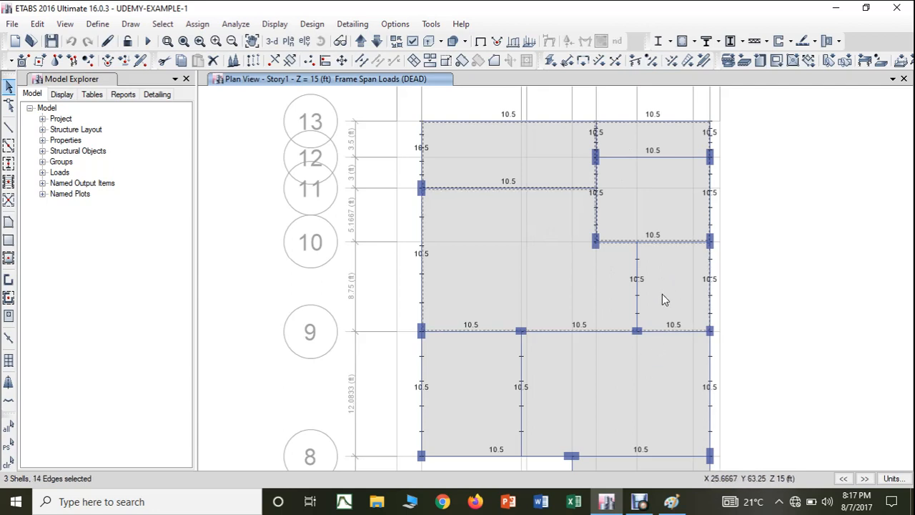
left_click(630, 395)
Step: Add the four remaining Story1 slab panels between grid lines 8 and 1 to the selection
middle_click_drag(522, 382, 522, 199)
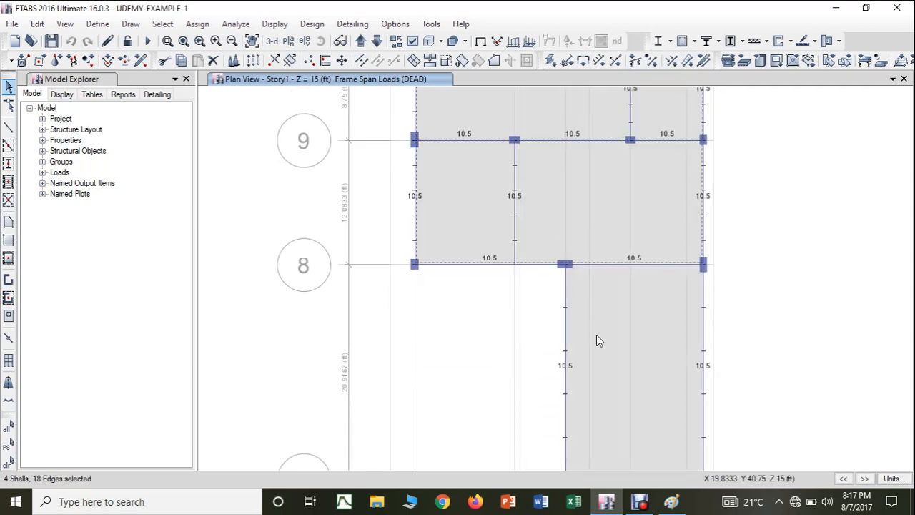
left_click(600, 360)
middle_click_drag(607, 417, 610, 219)
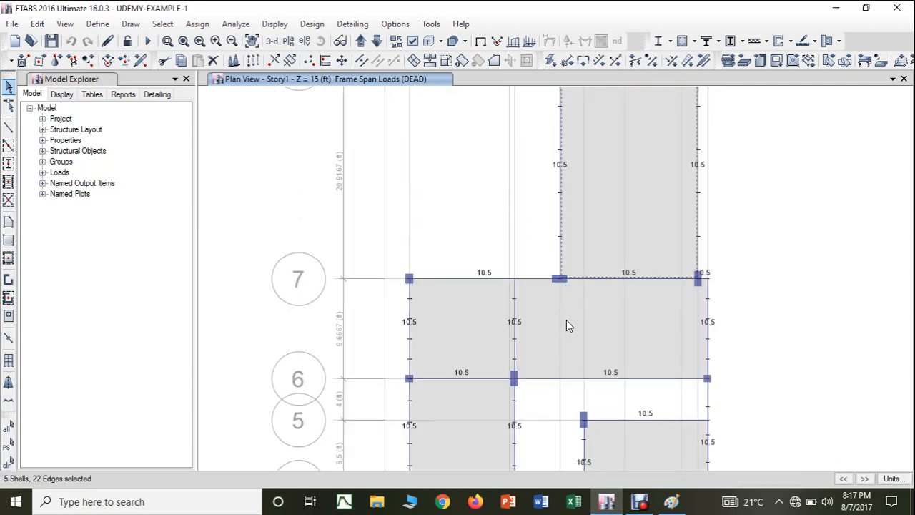
left_click(494, 331)
middle_click_drag(494, 331, 494, 186)
left_click(489, 287)
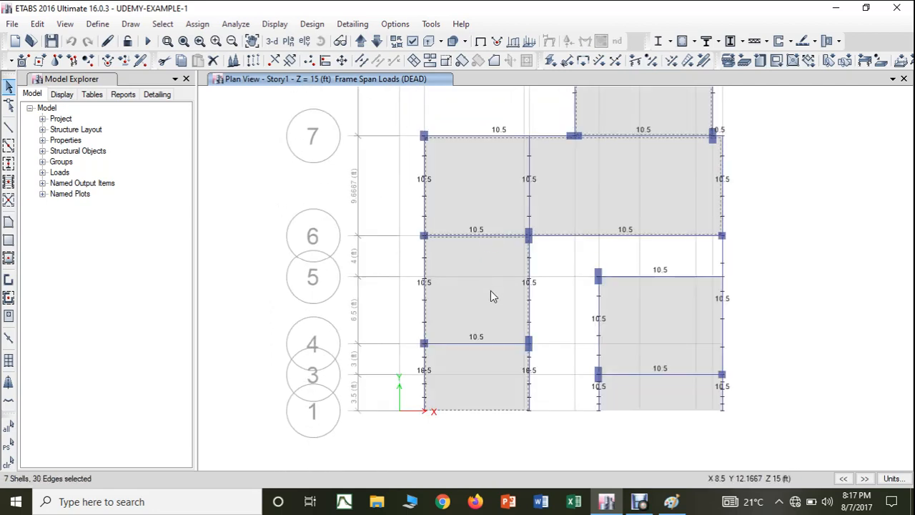
left_click(622, 397)
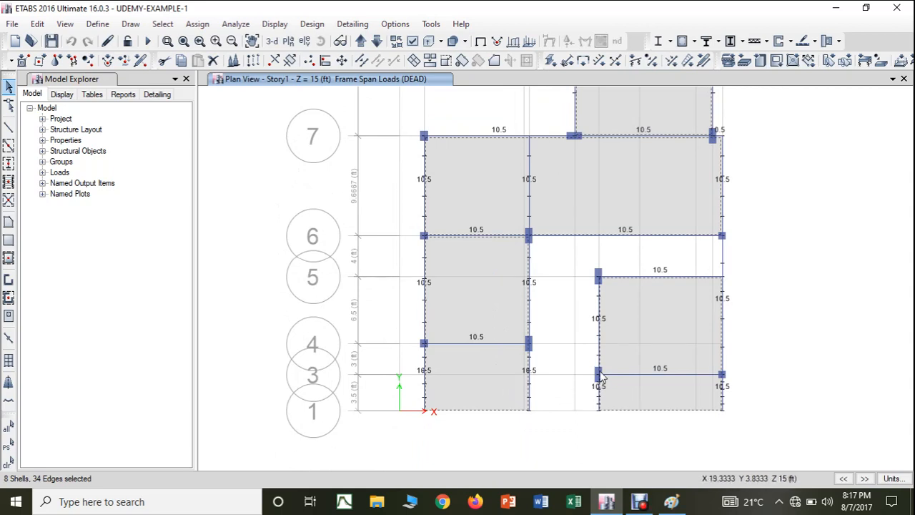
Step: Assign a uniform shell load of 30 lb/ft² in the Gravity direction to the selected slabs under the DEAD pattern, replacing existing loads
left_click(198, 24)
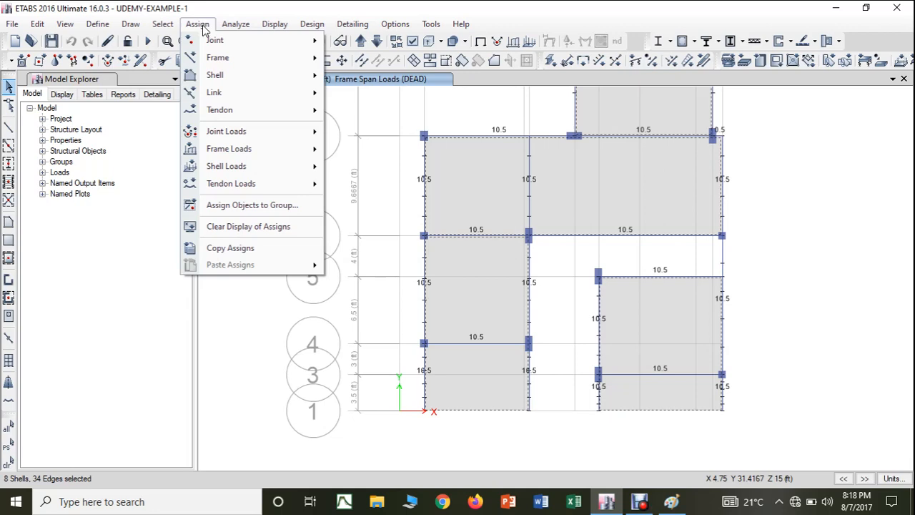
mouse_move(221, 168)
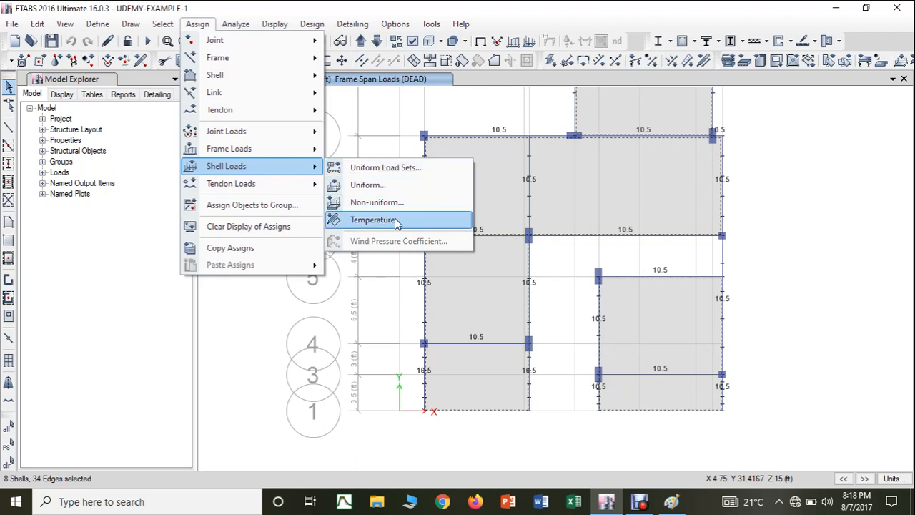
left_click(384, 185)
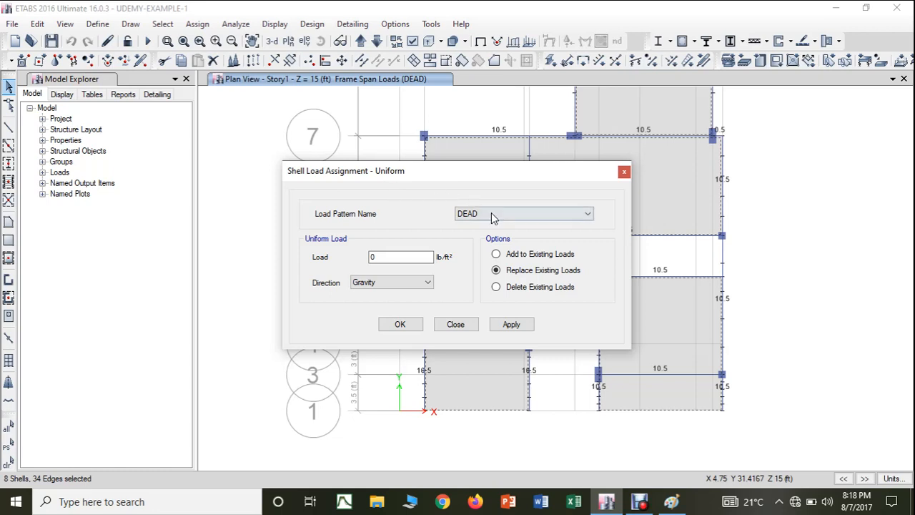
double_click(375, 257)
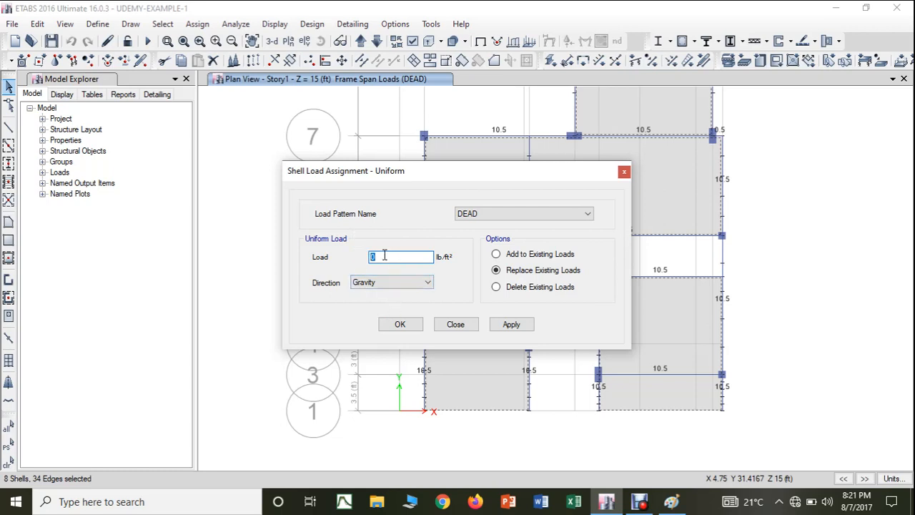
type("30")
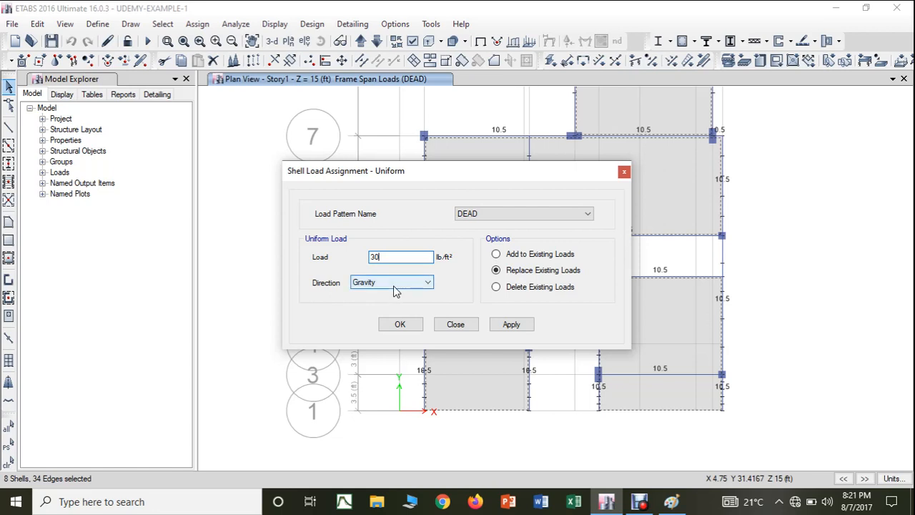
left_click(509, 324)
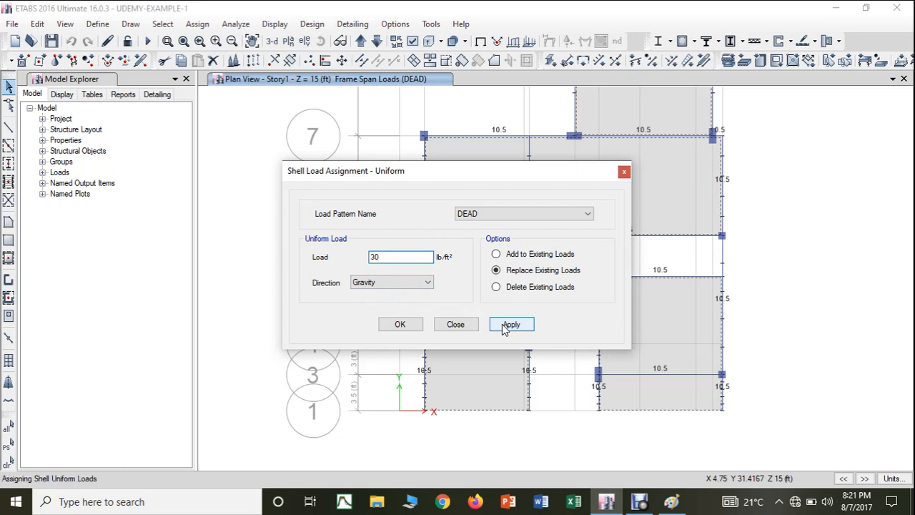
left_click(400, 326)
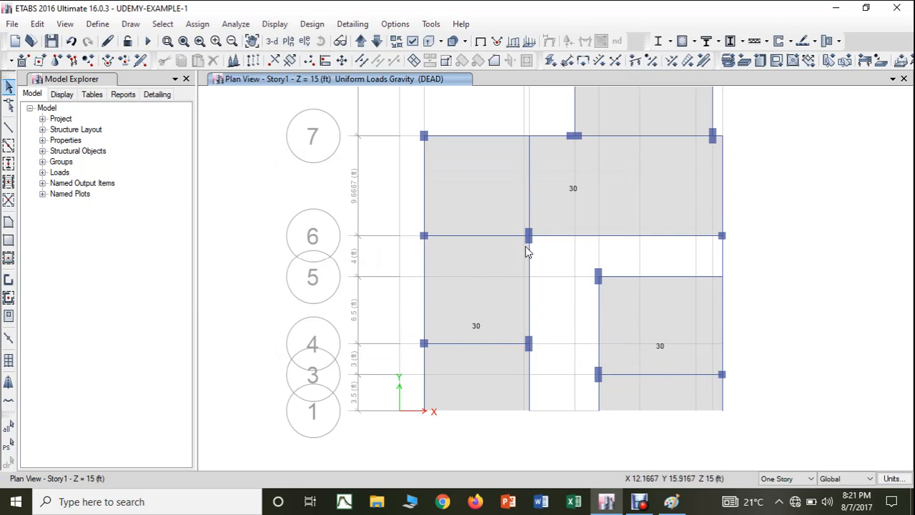
Step: Move the plan view up to Story2 at Z = 25 ft and select its four slab panels between grid lines 8 and 13
middle_click_drag(525, 252, 500, 388)
middle_click_drag(522, 261, 497, 394)
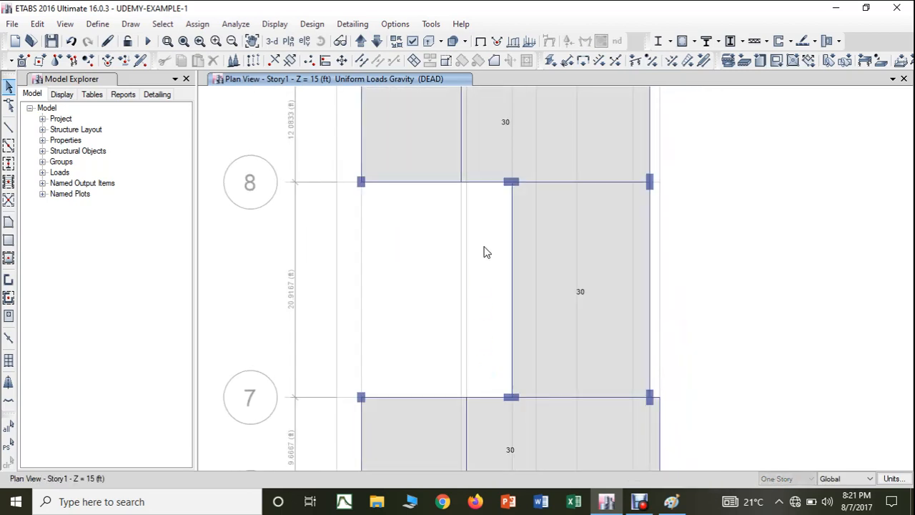
middle_click_drag(484, 252, 488, 367)
middle_click_drag(494, 241, 533, 282)
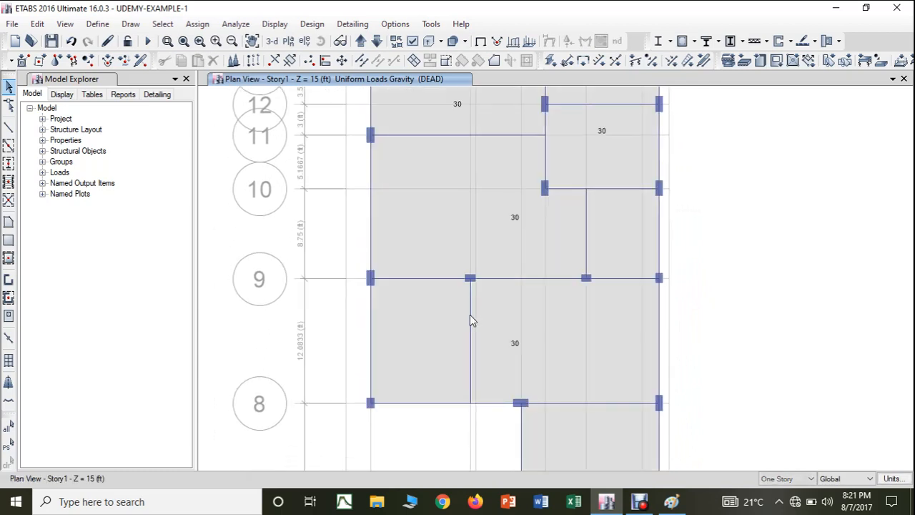
left_click(360, 40)
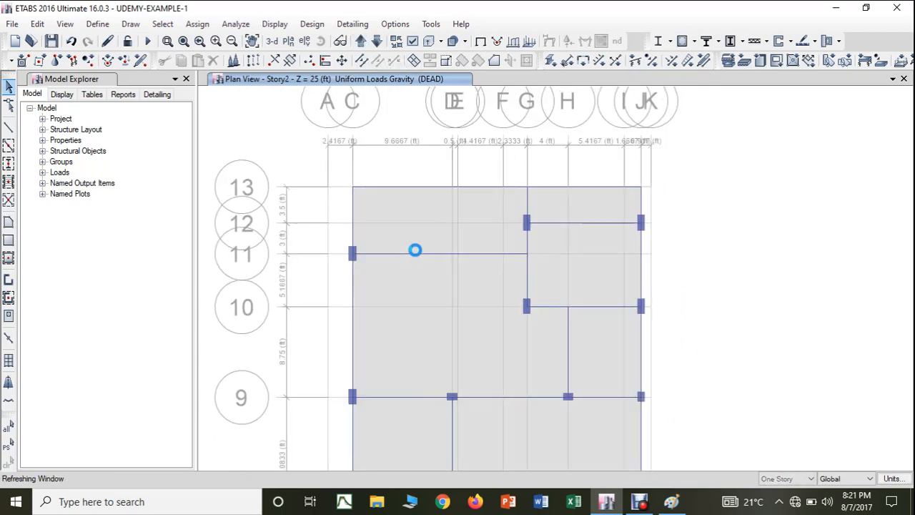
left_click(417, 231)
left_click(529, 293)
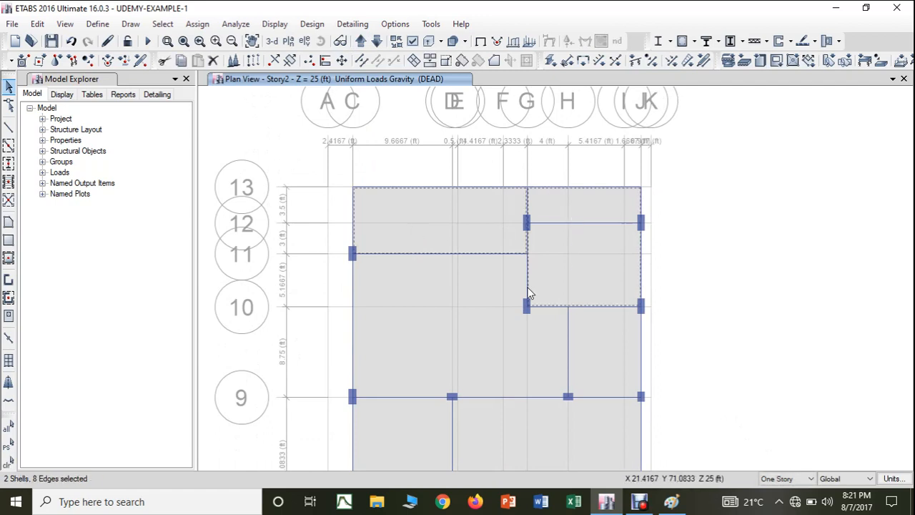
left_click(514, 346)
middle_click_drag(541, 359, 560, 229)
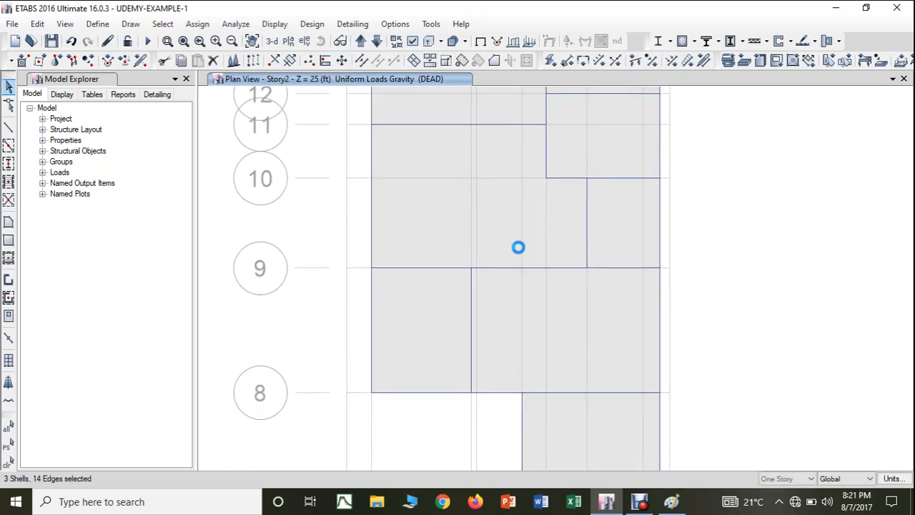
left_click(441, 307)
Step: Add the four remaining Story2 slab panels between grid lines 8 and 1 to the selection
middle_click_drag(579, 348, 601, 262)
left_click(601, 380)
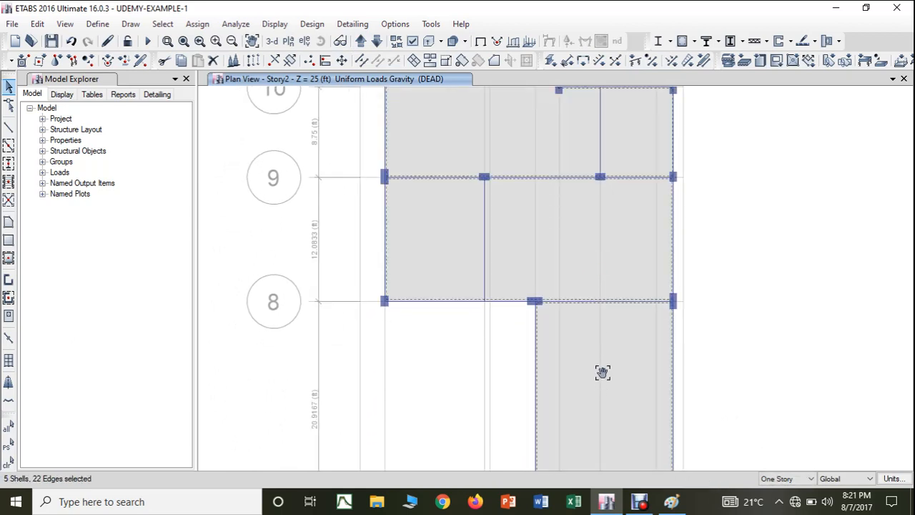
middle_click_drag(602, 372, 564, 175)
left_click(568, 383)
middle_click_drag(570, 381, 609, 204)
left_click(466, 229)
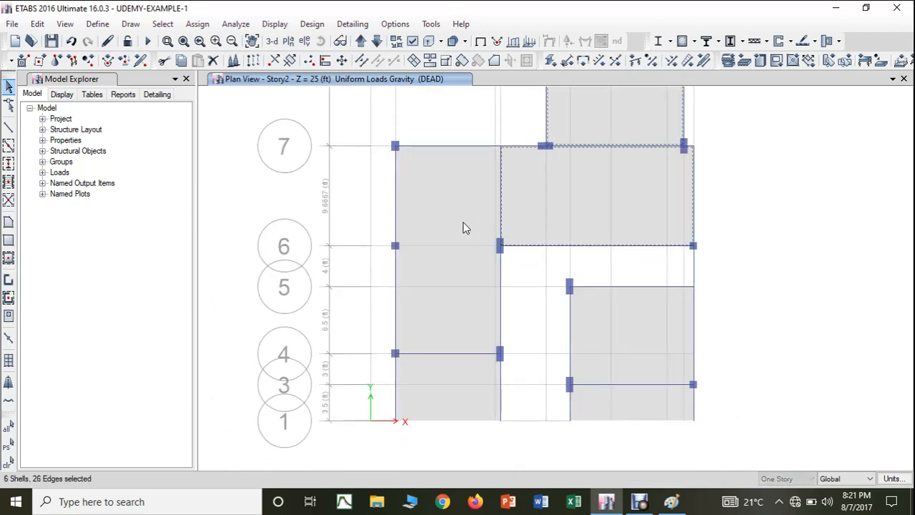
left_click(600, 371)
Step: Assign a uniform shell load of 30 lb/ft² in the Gravity direction to the selected Story2 slabs under the DEAD pattern, replacing existing loads
left_click(197, 24)
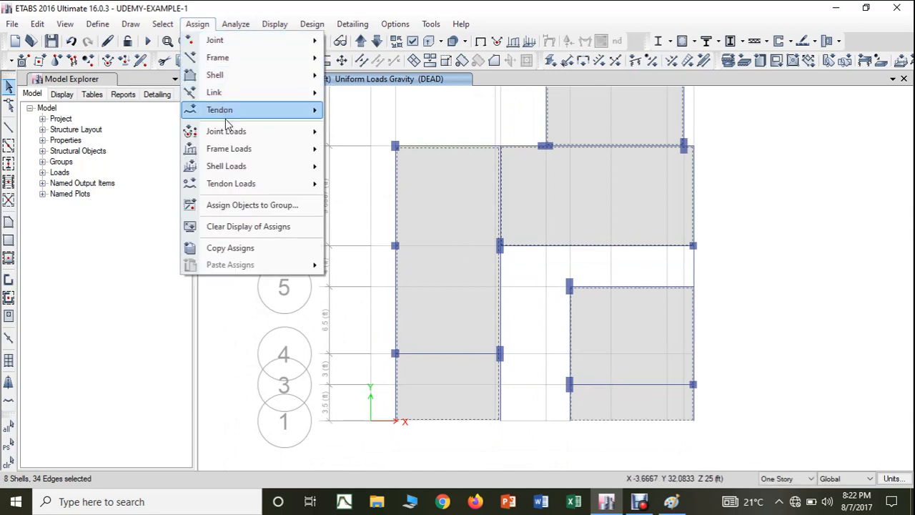
mouse_move(228, 170)
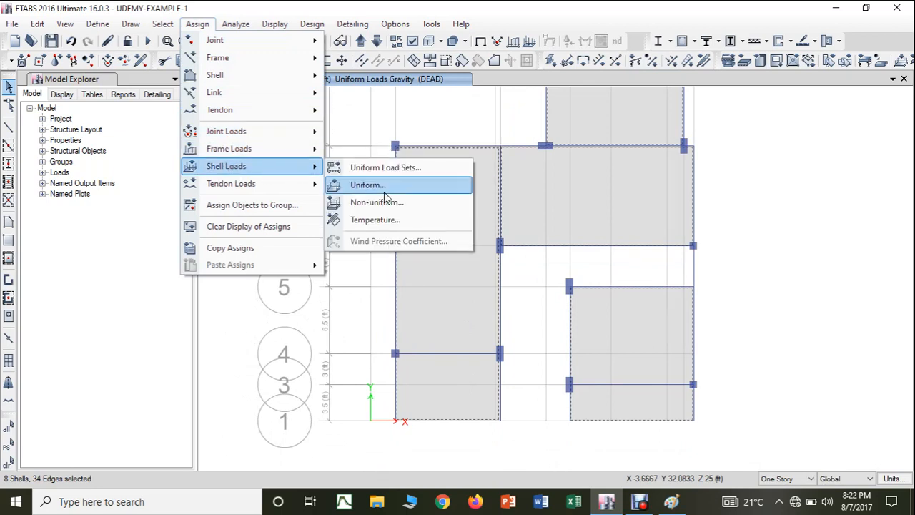
left_click(384, 188)
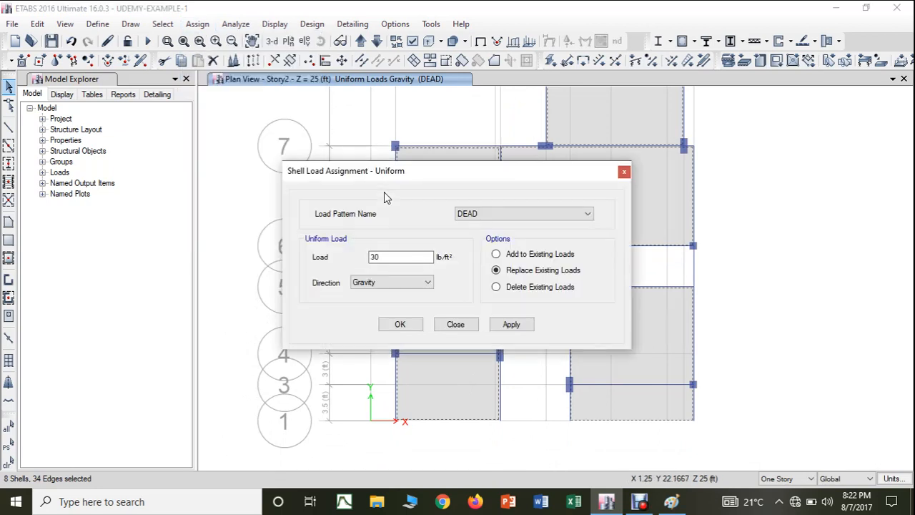
left_click(512, 325)
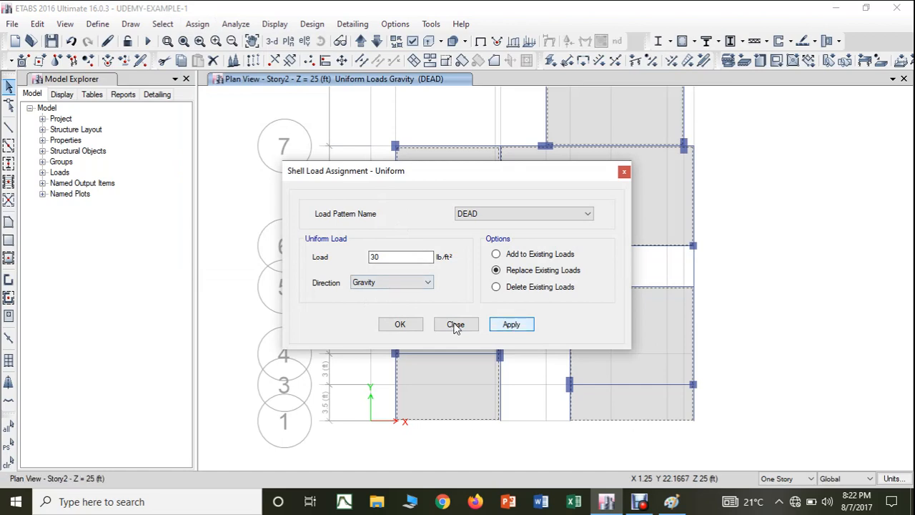
left_click(404, 324)
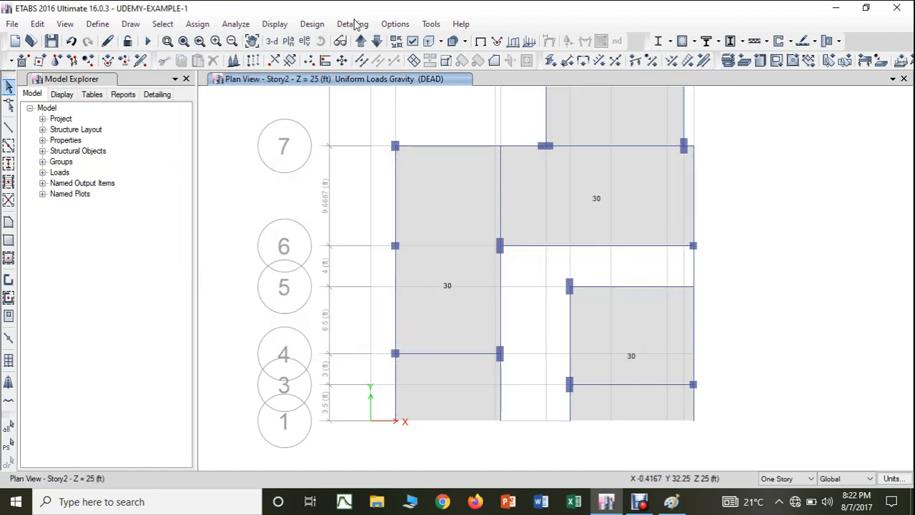
Step: Review the dead loads in the 3-D view, and return to the plan view of Story1 at Z = 15 ft by way of Base
left_click(271, 41)
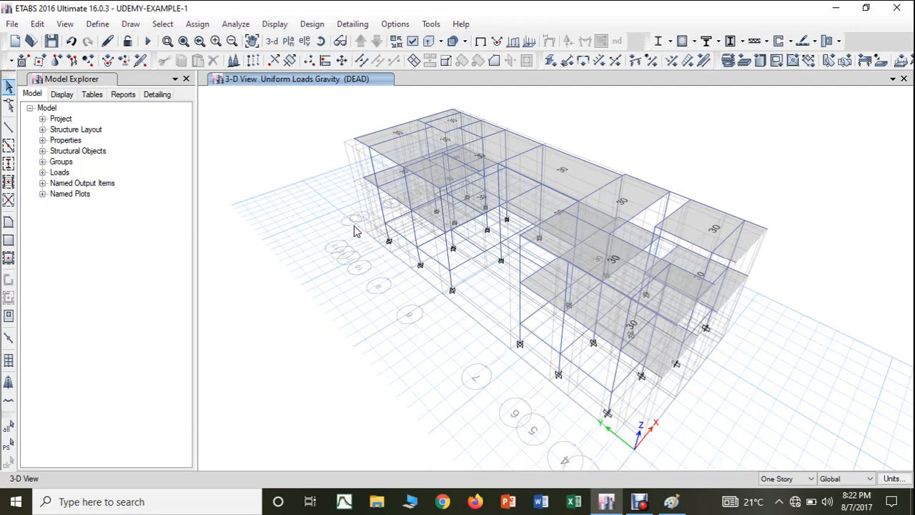
left_click(287, 43)
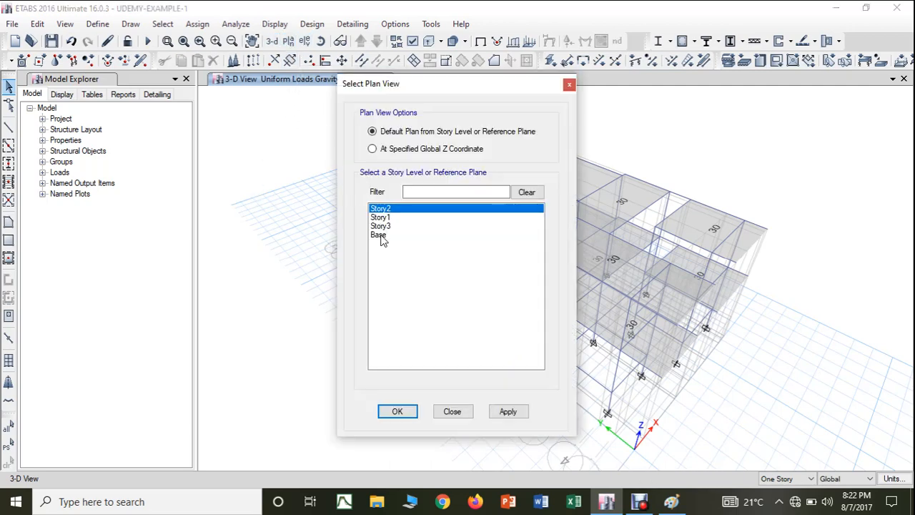
left_click(381, 236)
left_click(498, 415)
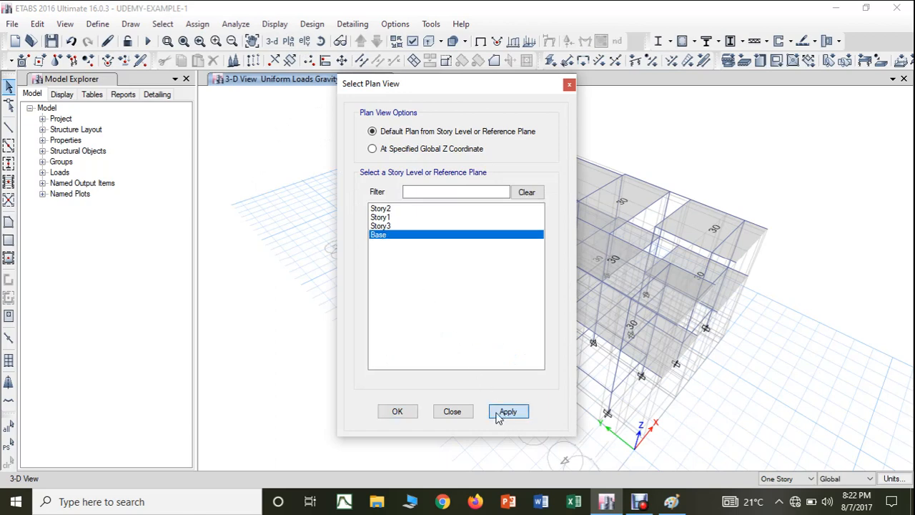
left_click(406, 411)
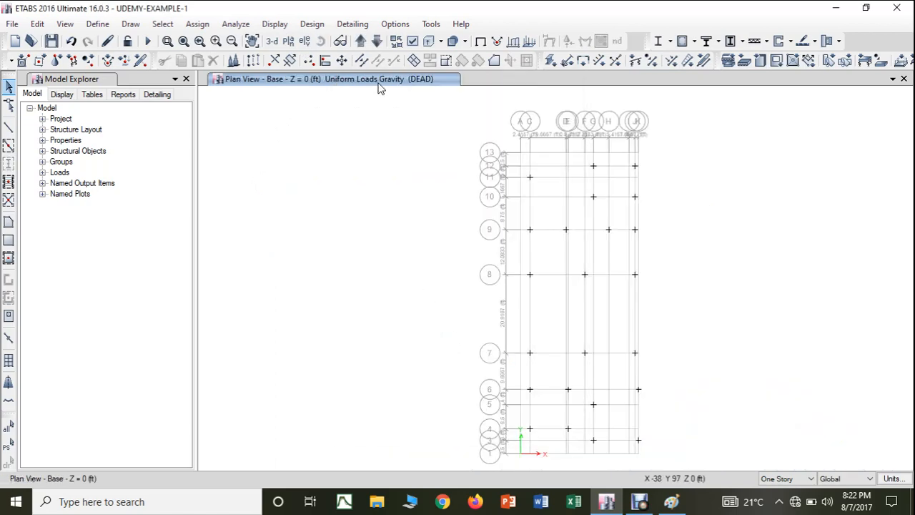
left_click(361, 43)
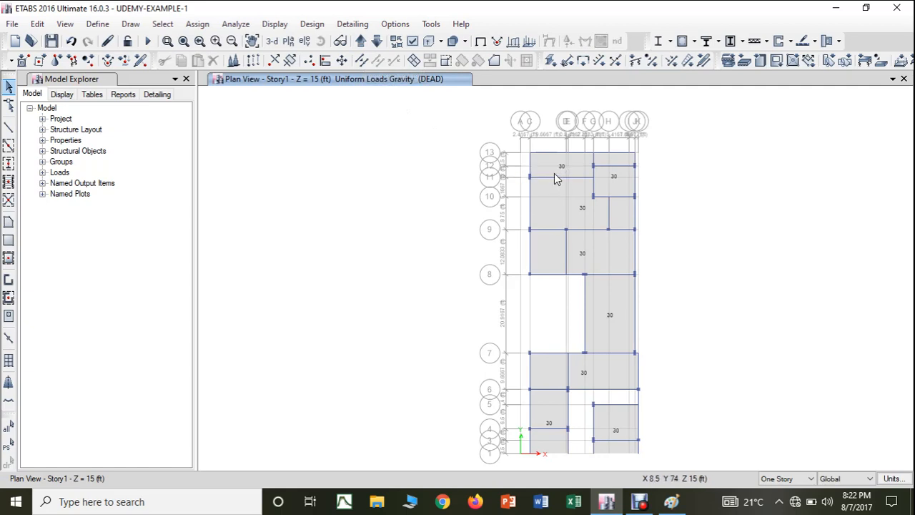
Step: Select all eight Story1 slab panels between grid lines 13 and 1
left_click(556, 179)
left_click(607, 180)
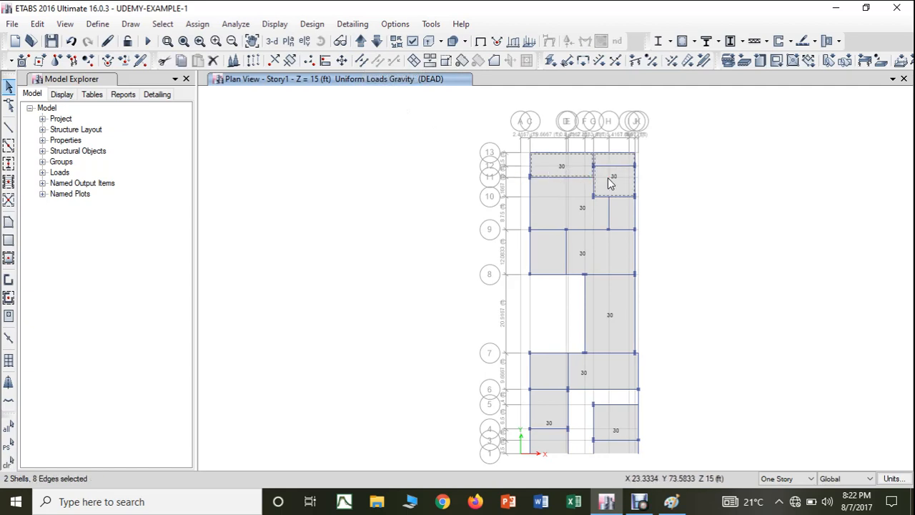
left_click(558, 207)
left_click(579, 261)
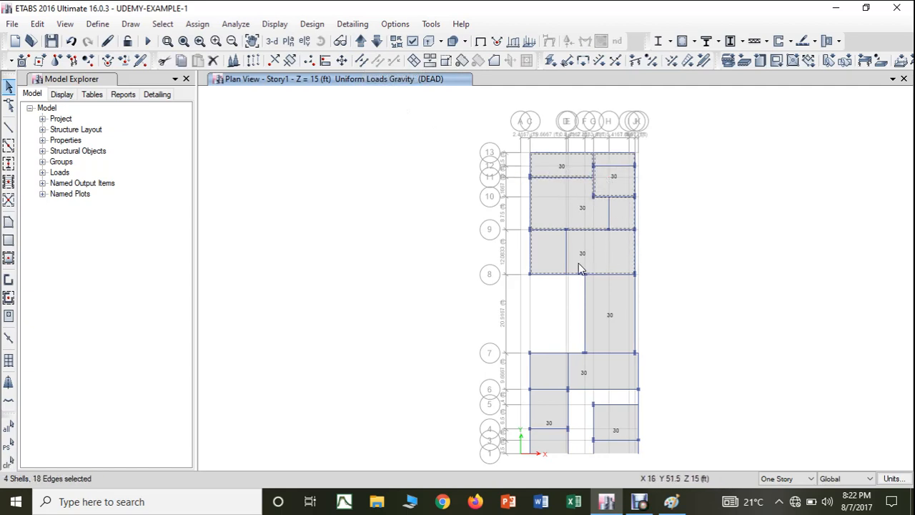
left_click(596, 320)
left_click(552, 370)
left_click(551, 407)
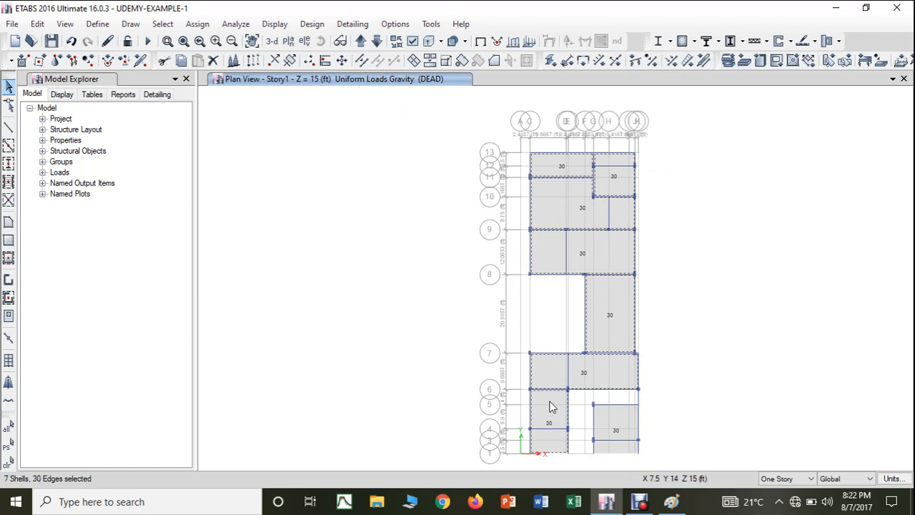
left_click(614, 421)
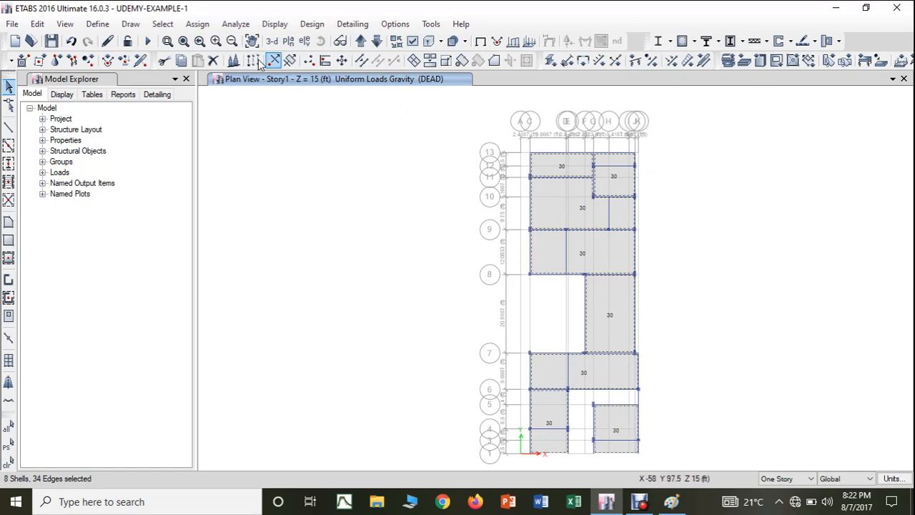
Step: Assign a uniform shell load of 60 lb/ft² in the Gravity direction to the selected Story1 slabs under the LIVE pattern, replacing existing loads
left_click(199, 26)
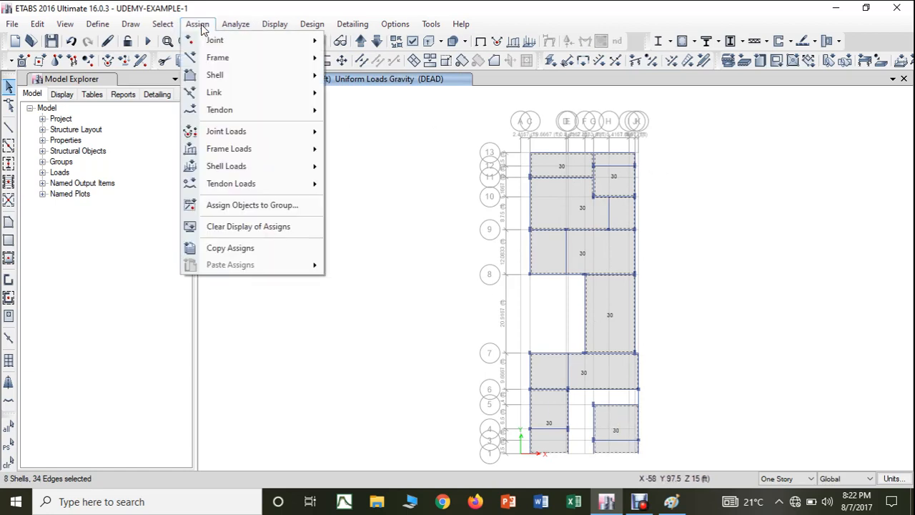
mouse_move(212, 165)
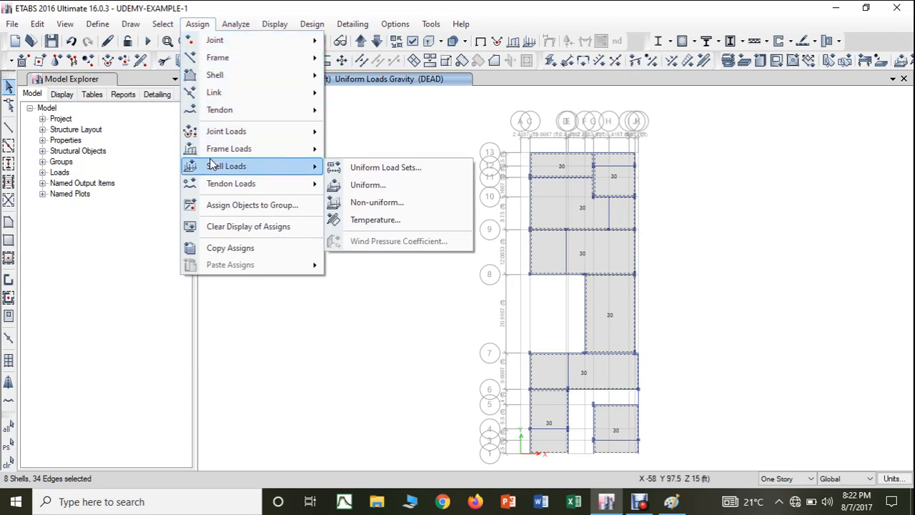
left_click(392, 184)
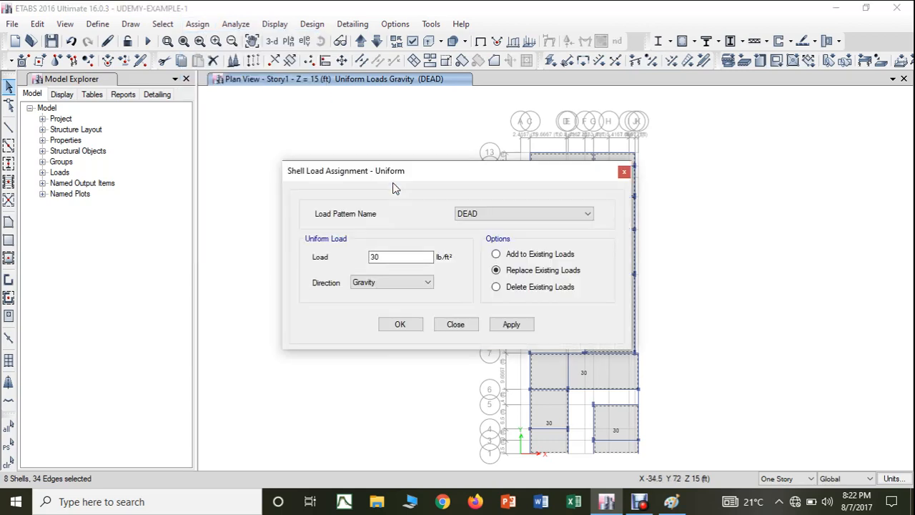
left_click(496, 213)
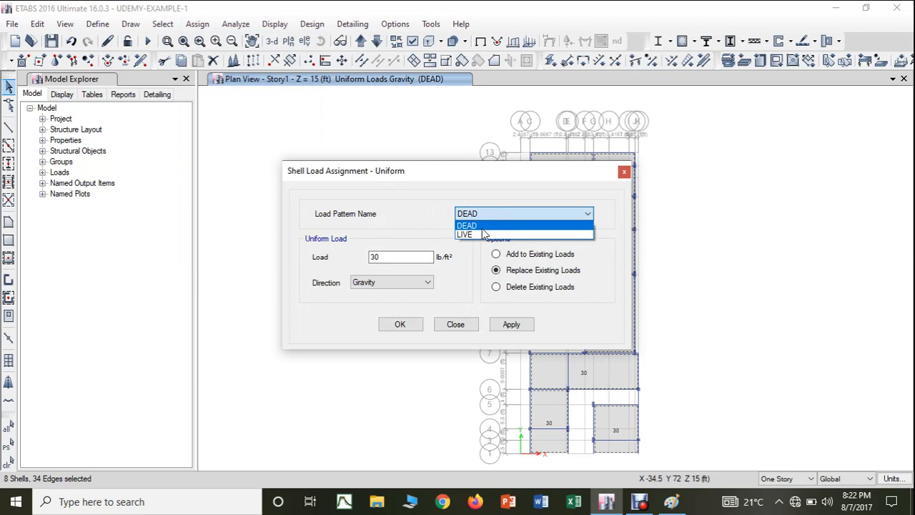
left_click(483, 234)
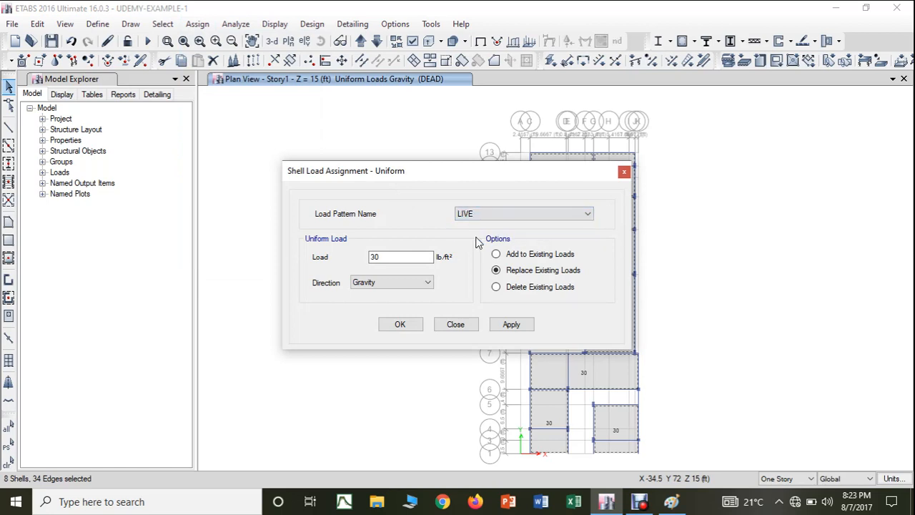
left_click(385, 257)
left_click_drag(384, 256, 350, 256)
type("60")
left_click(511, 323)
left_click(410, 323)
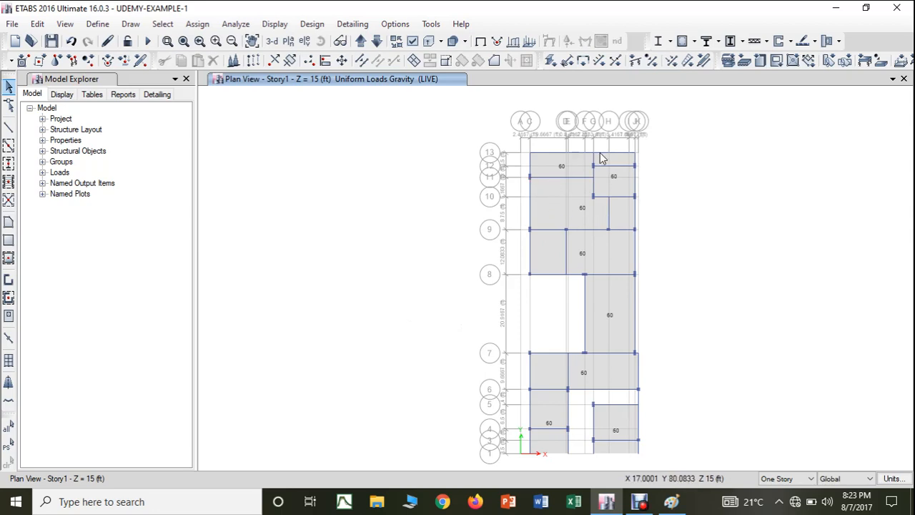
left_click(554, 382)
left_click(547, 403)
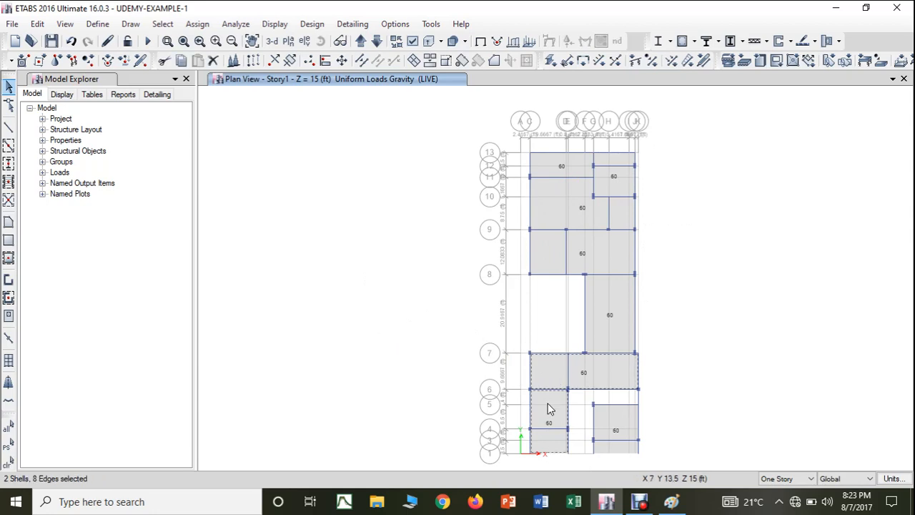
key("ctrl+q")
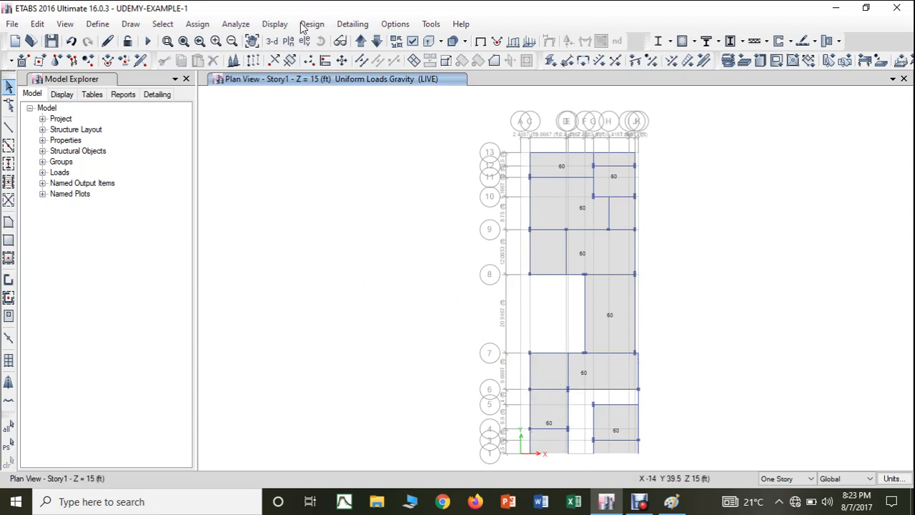
Step: Move the plan view up to Story2 at Z = 25 ft and select all eight of its slab panels
left_click(360, 41)
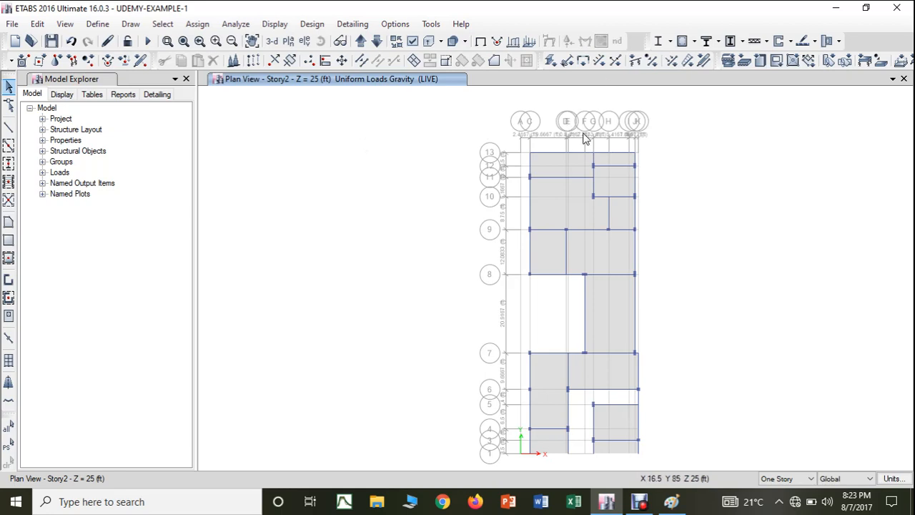
left_click(563, 161)
left_click(612, 176)
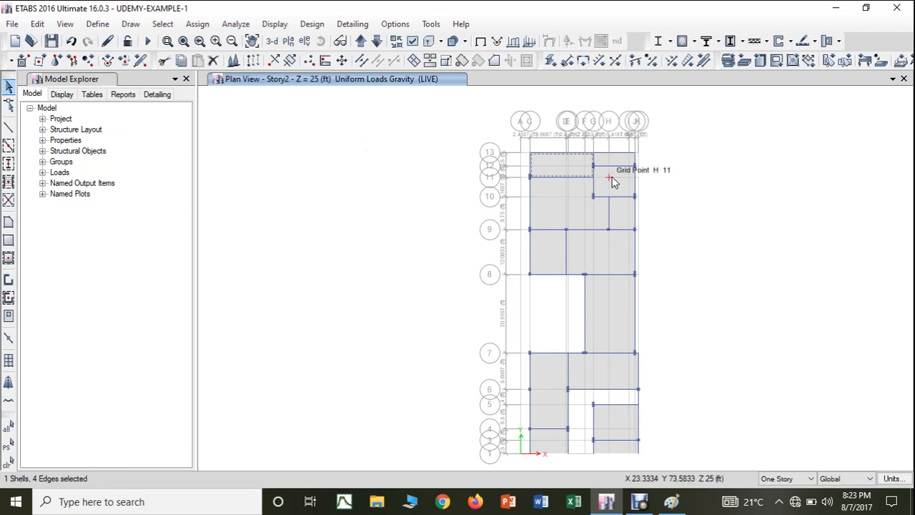
left_click(622, 215)
left_click(611, 258)
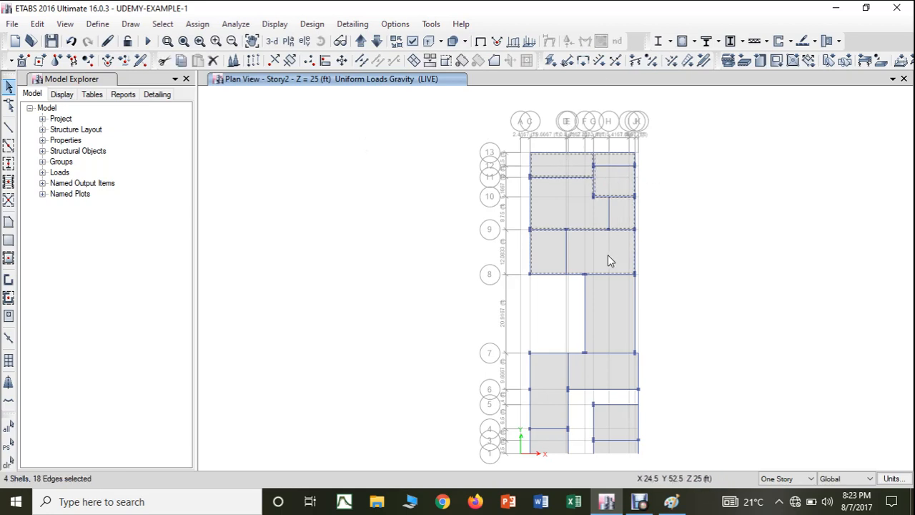
left_click(613, 315)
left_click(600, 383)
left_click(617, 434)
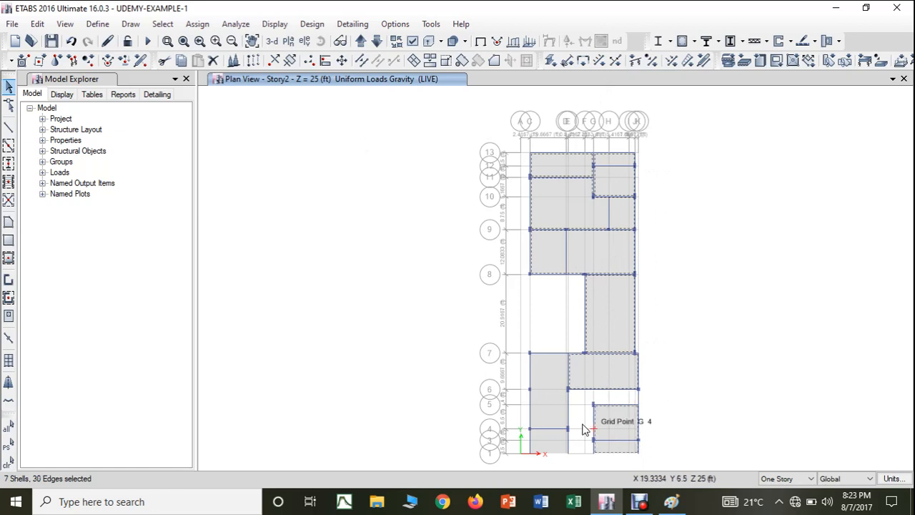
left_click(547, 414)
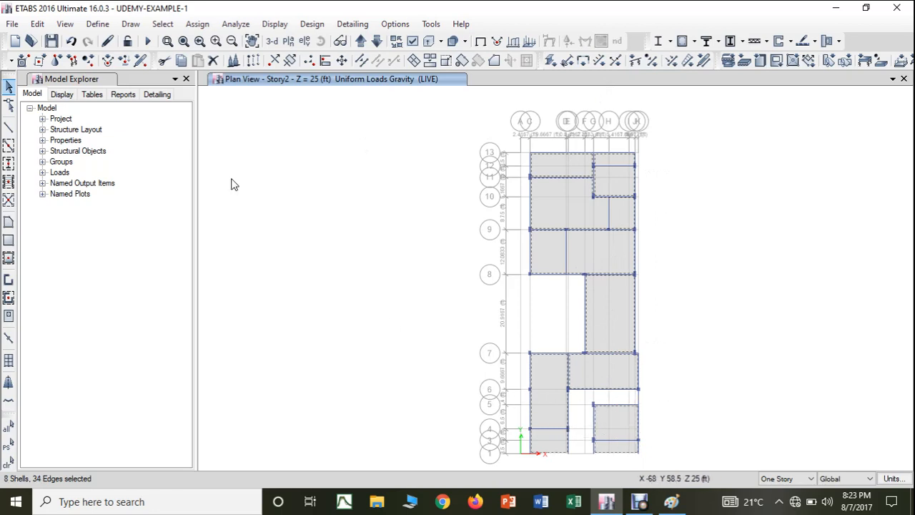
Step: Assign a uniform shell load of 30 lb/ft² in the Gravity direction to the selected Story2 slabs under the LIVE pattern, replacing existing loads
left_click(197, 24)
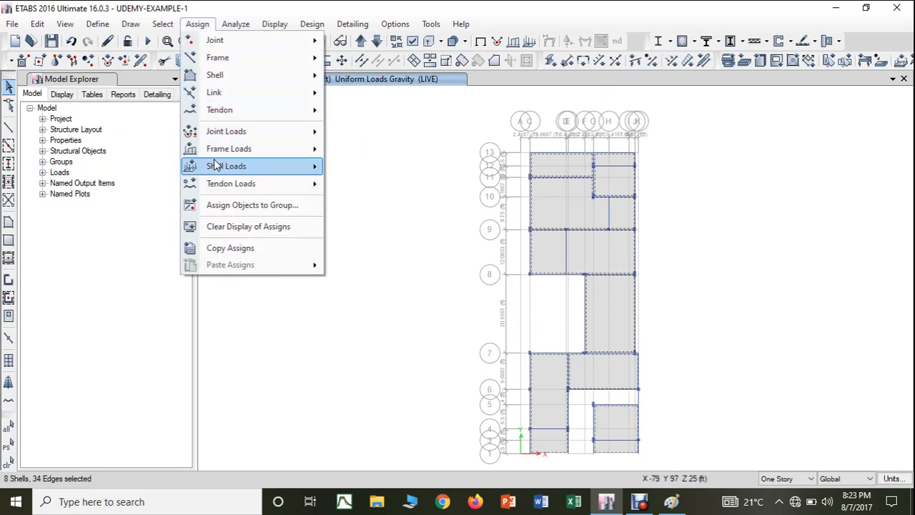
mouse_move(215, 166)
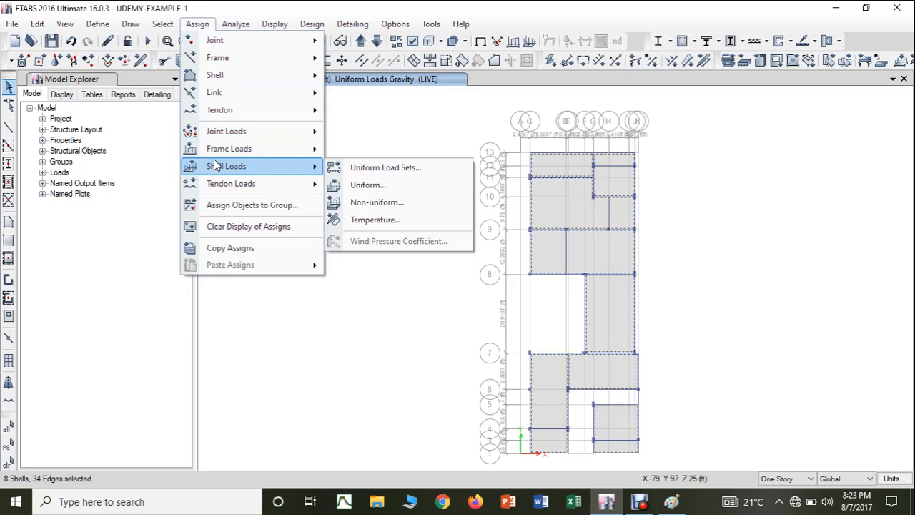
left_click(375, 187)
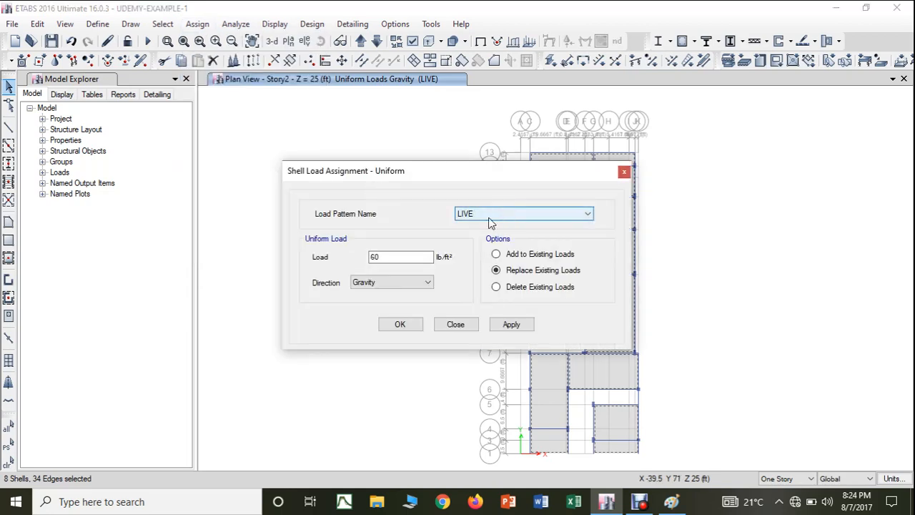
left_click(379, 259)
key("BackSpace")
key("BackSpace")
type("30")
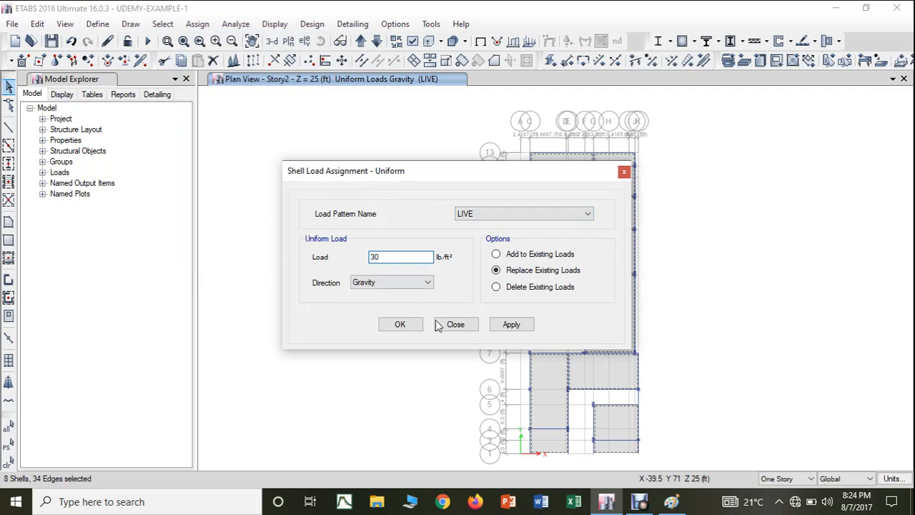
left_click(511, 323)
left_click(401, 325)
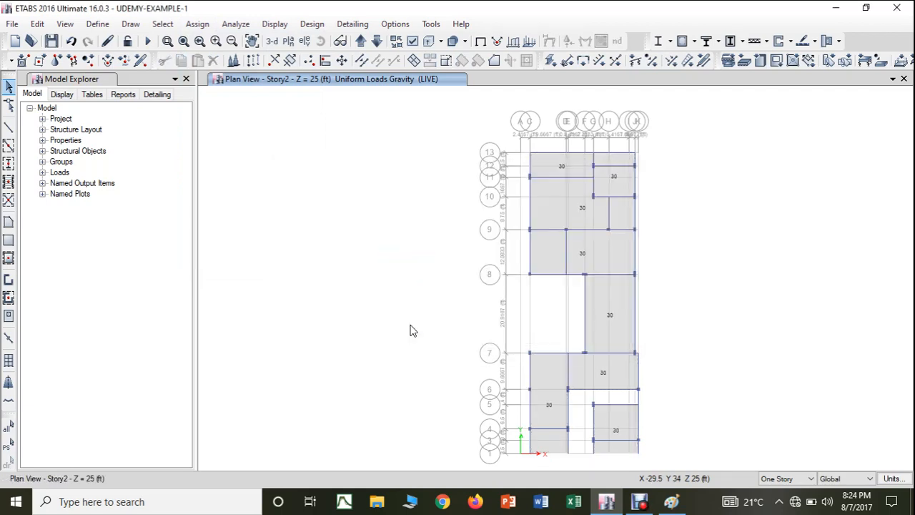
Step: Display the DEAD span loads applied directly to the frames in the 3-D view, with joint loads and loading values included
left_click(271, 41)
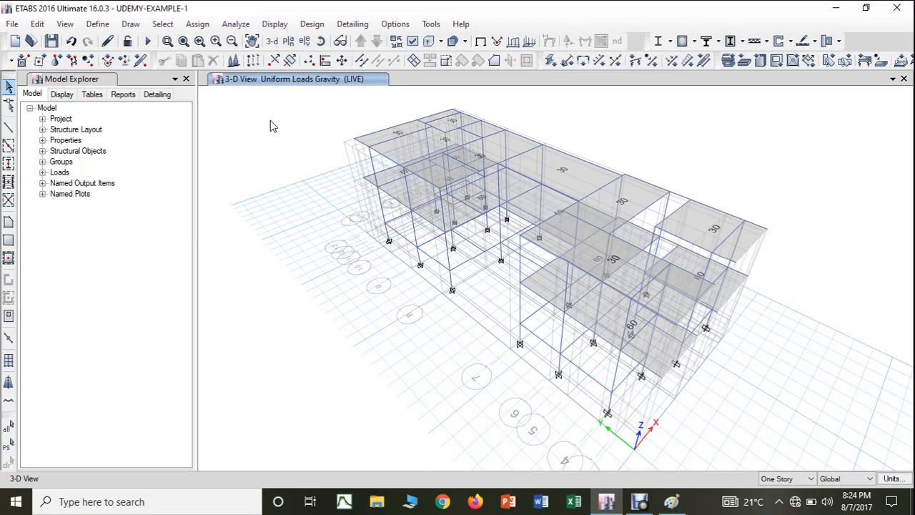
left_click(271, 24)
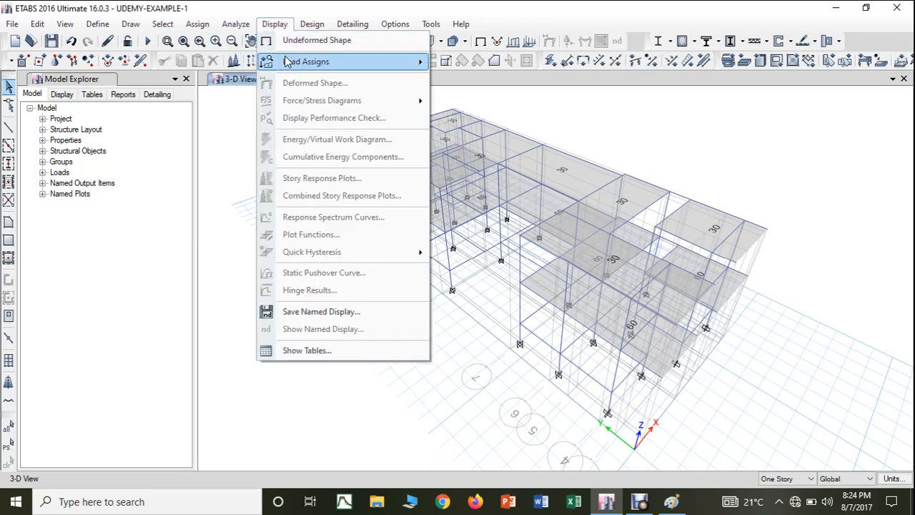
mouse_move(288, 63)
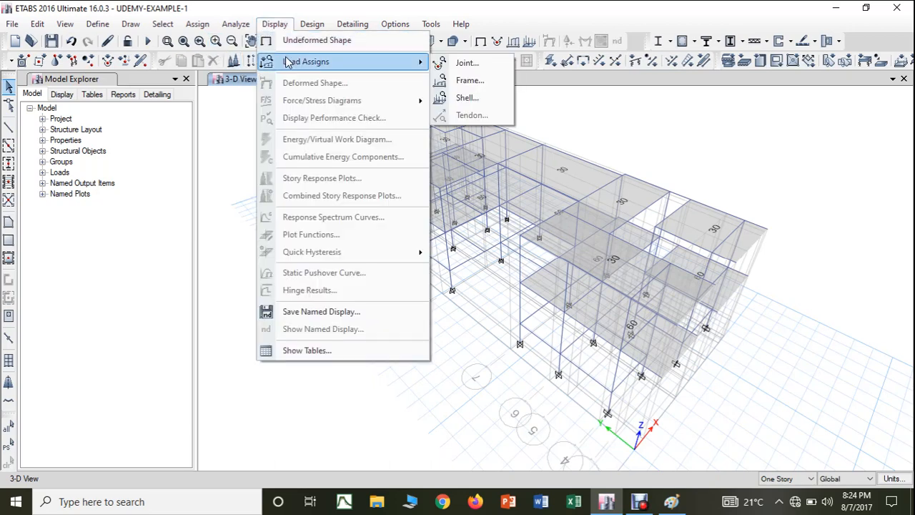
left_click(477, 80)
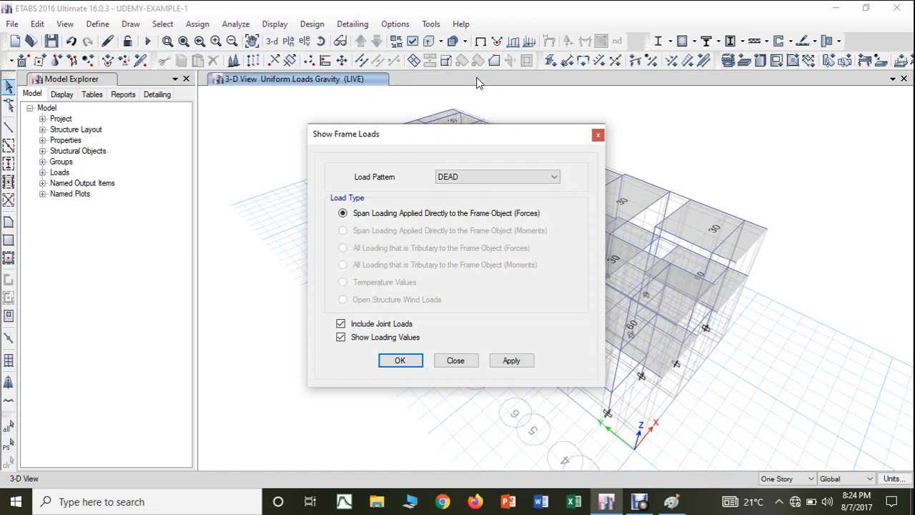
left_click(484, 176)
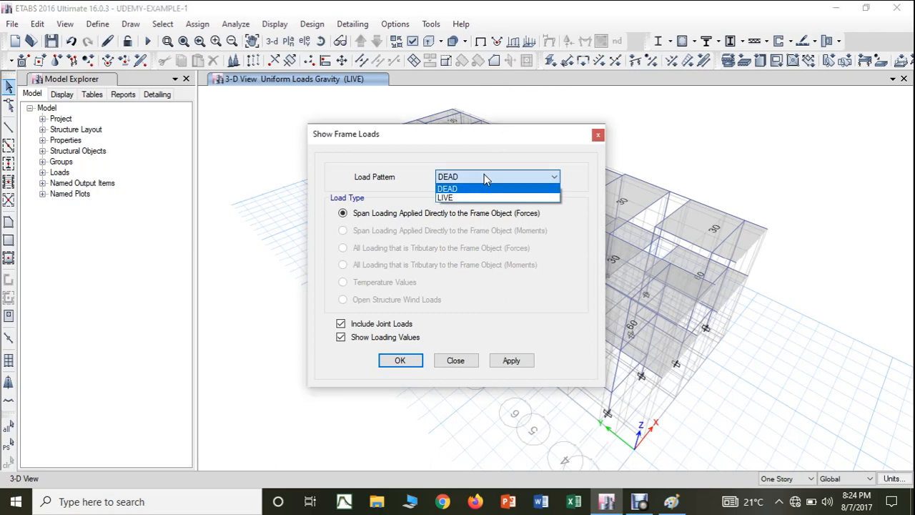
left_click(478, 189)
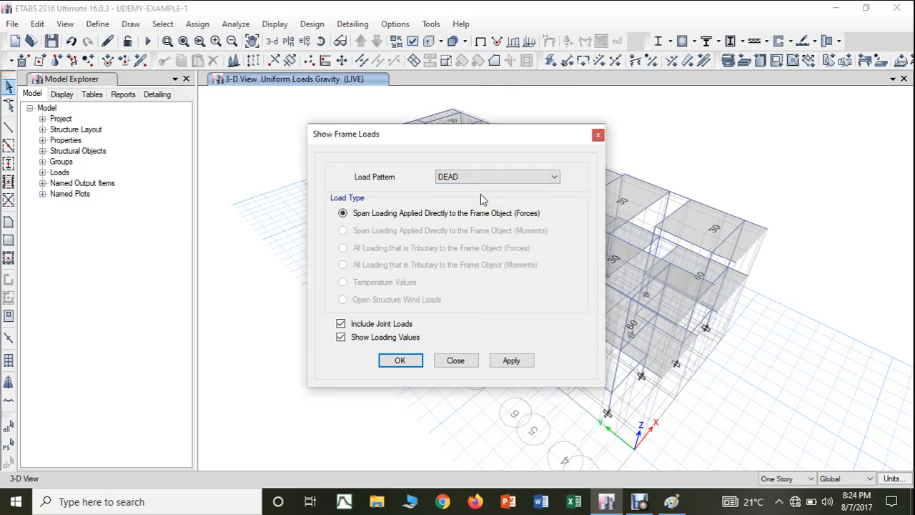
left_click(509, 361)
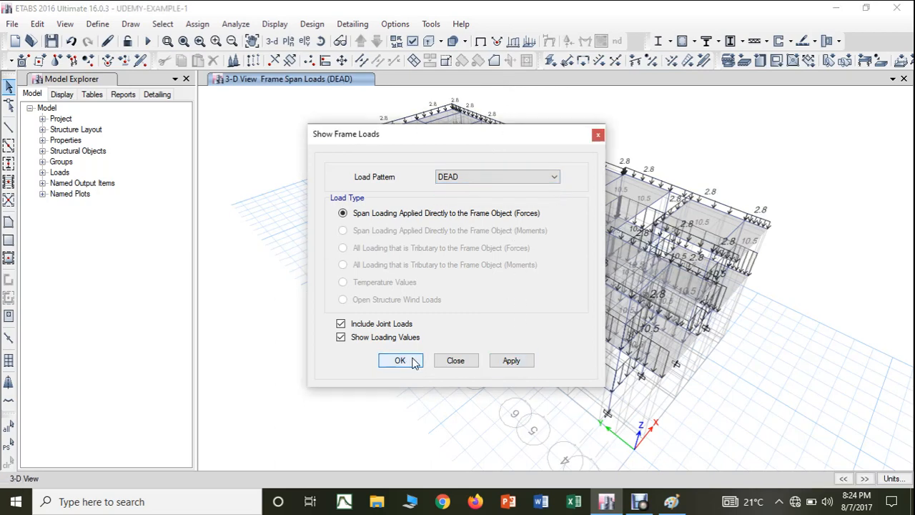
left_click(409, 361)
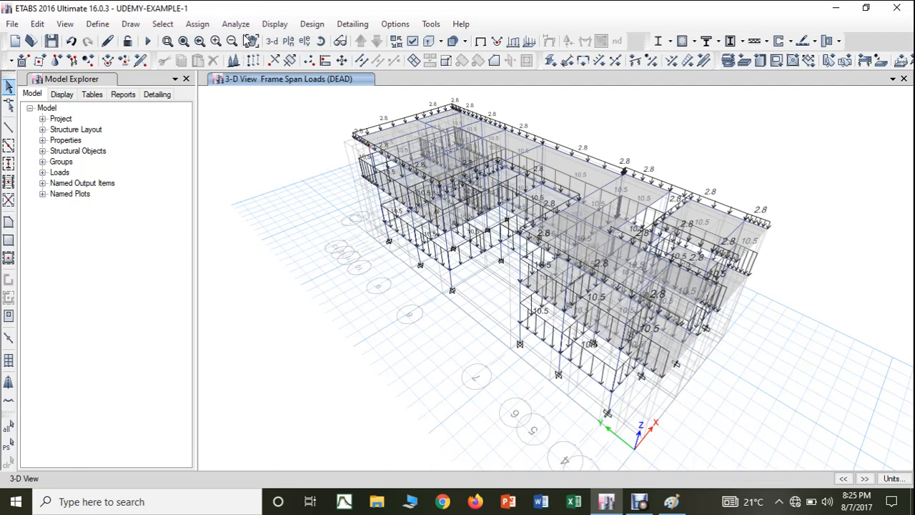
Step: Review the uniform Gravity shell loads in the 3-D view, first for the DEAD pattern and then for LIVE
left_click(275, 25)
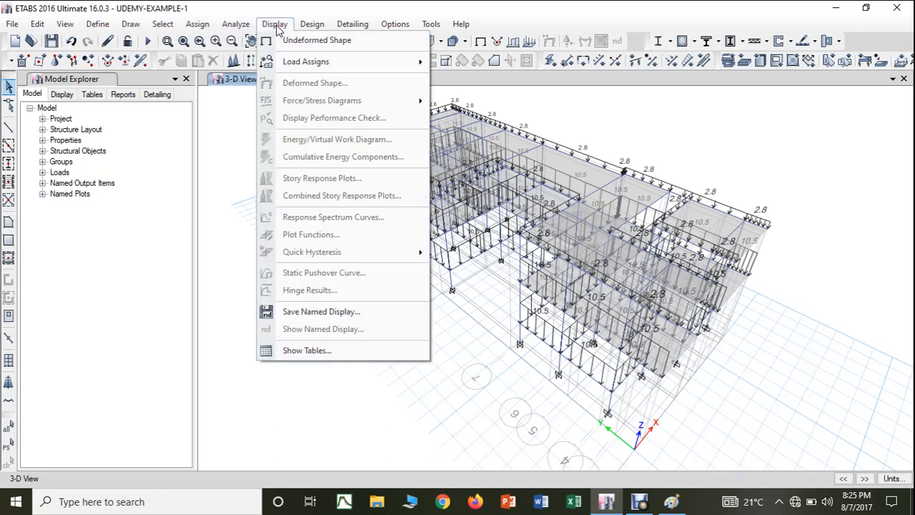
mouse_move(296, 65)
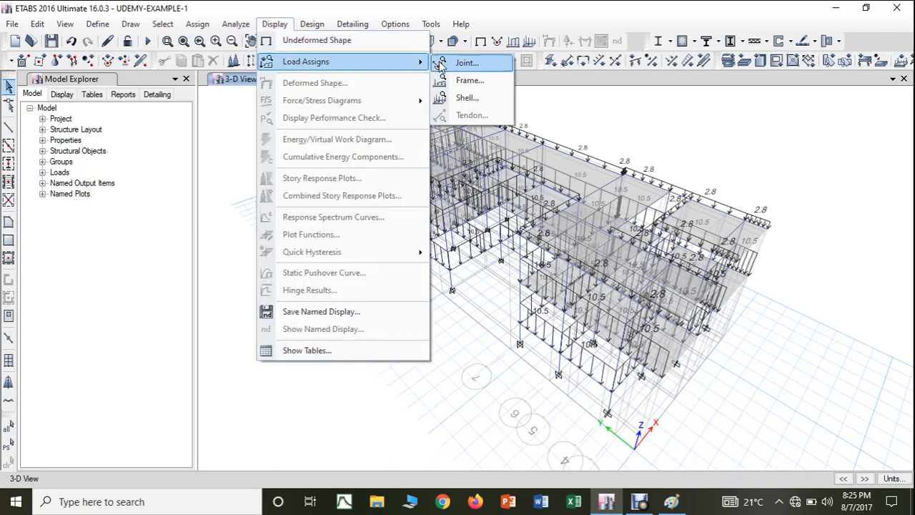
left_click(469, 97)
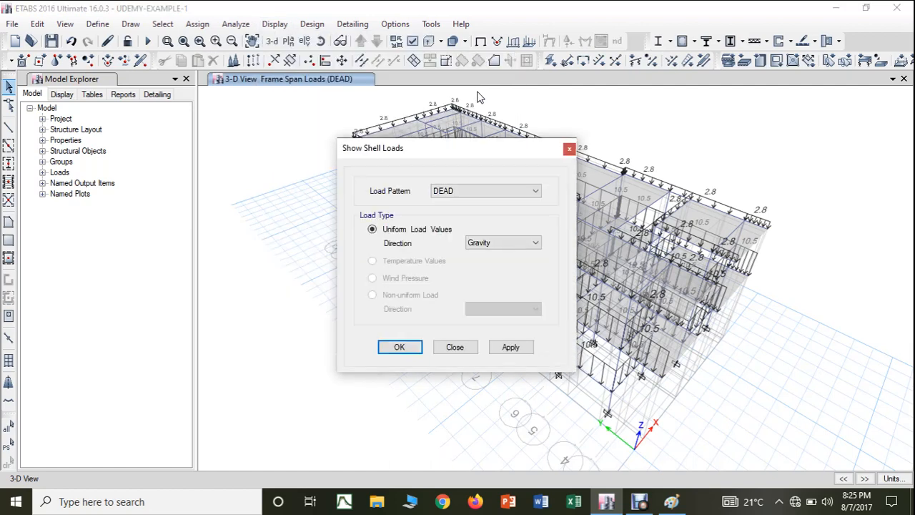
left_click_drag(428, 151, 182, 122)
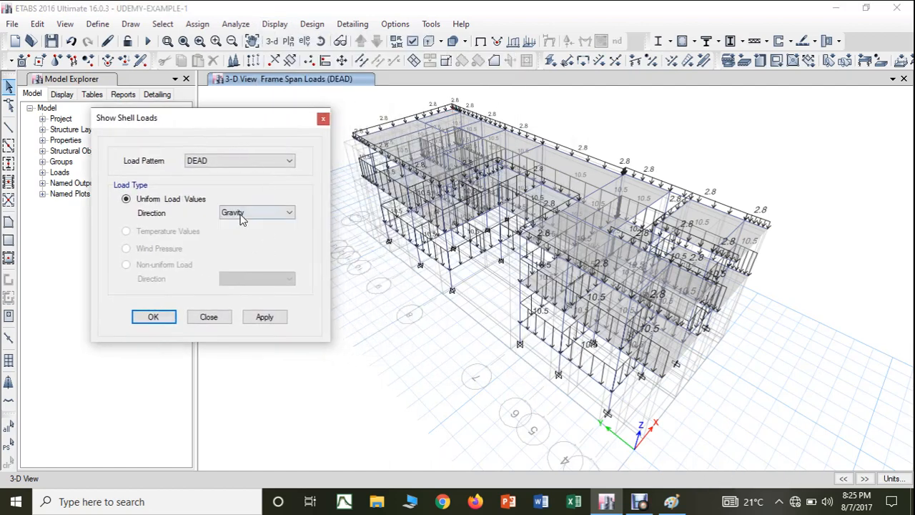
left_click(270, 318)
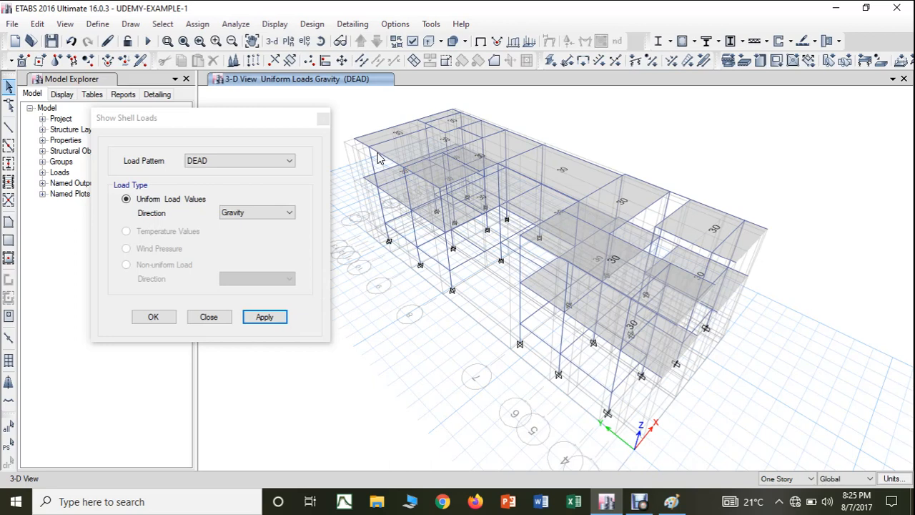
left_click(250, 163)
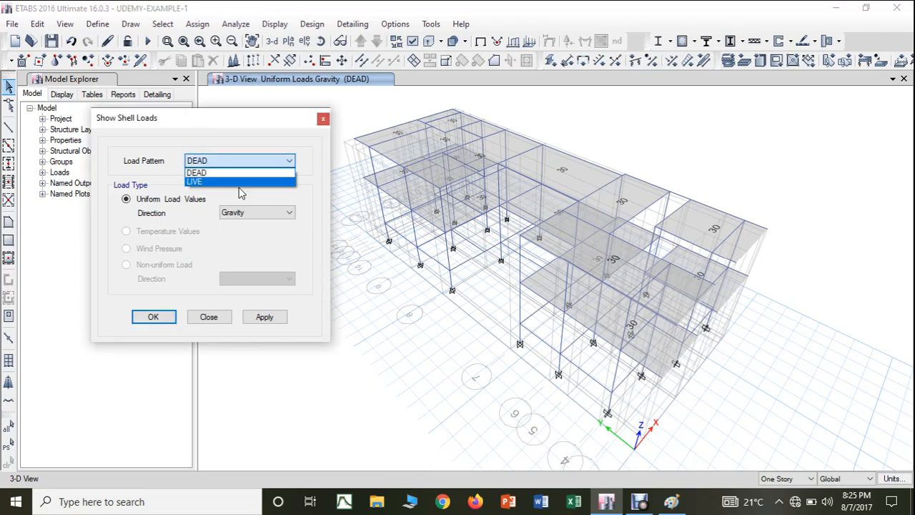
left_click(239, 183)
left_click(257, 316)
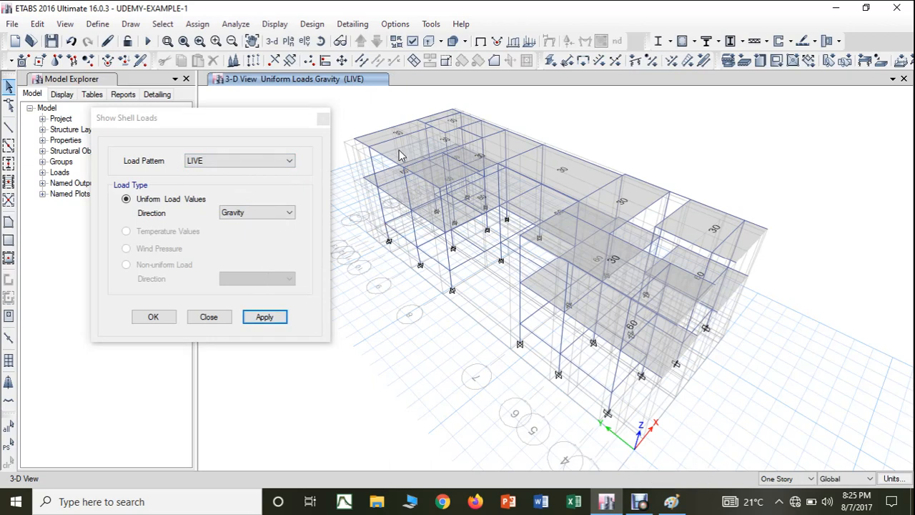
left_click(323, 119)
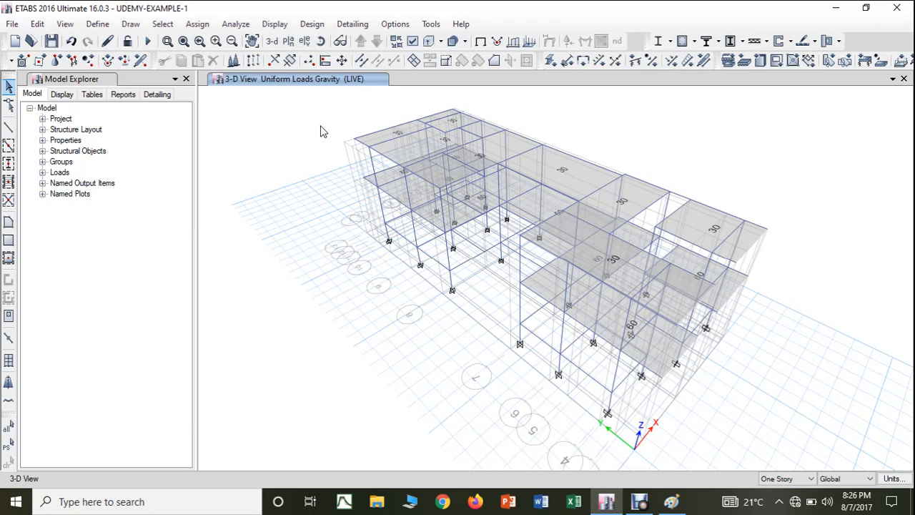
Step: Select everything in the Story2 plan, assign joint diaphragm D1 to it, and show the diaphragms in the 3-D view
left_click(288, 41)
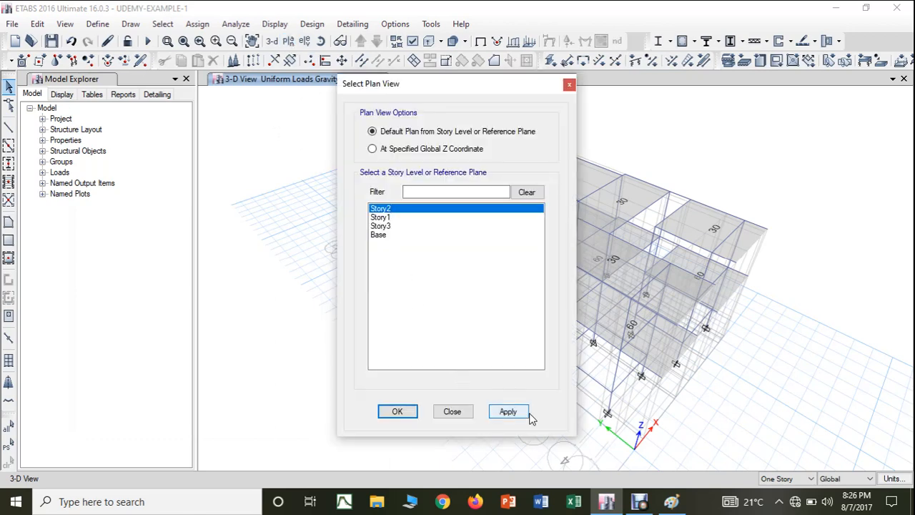
left_click(508, 411)
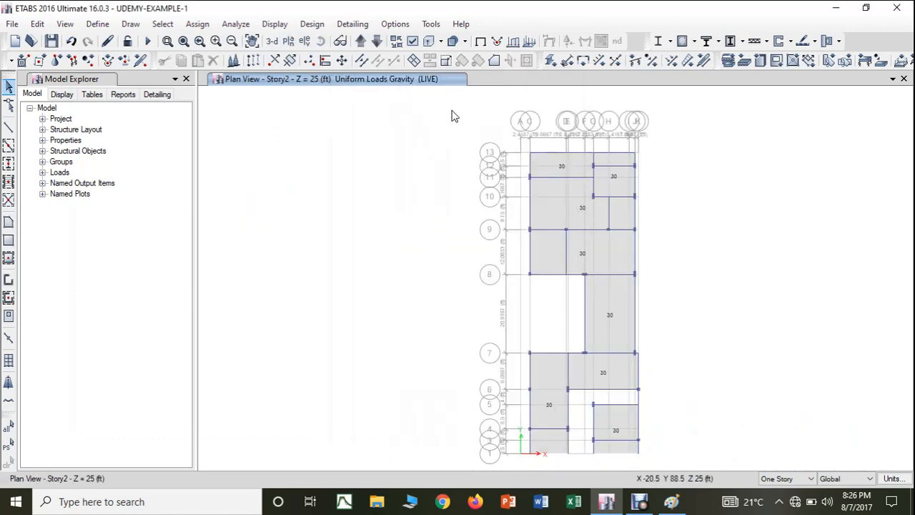
mouse_move(502, 119)
left_mouse_down()
mouse_move(681, 385)
mouse_move(683, 463)
left_mouse_up()
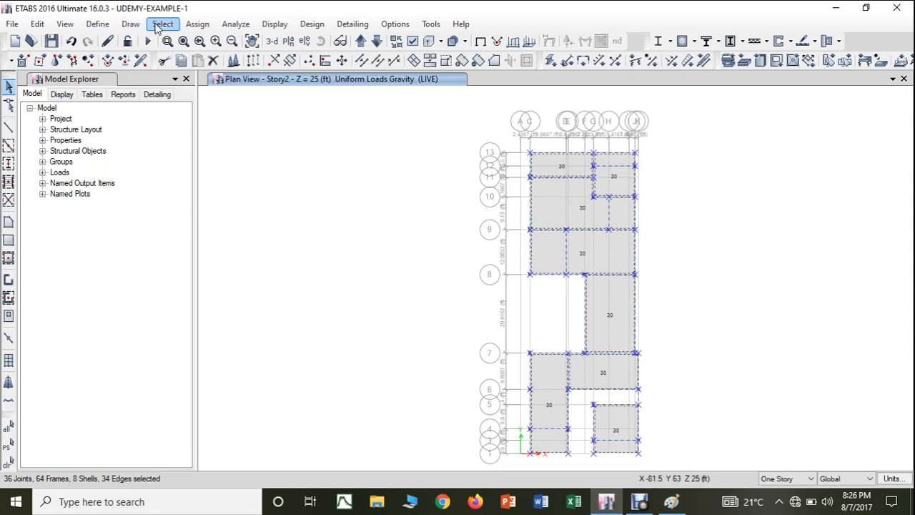
left_click(193, 24)
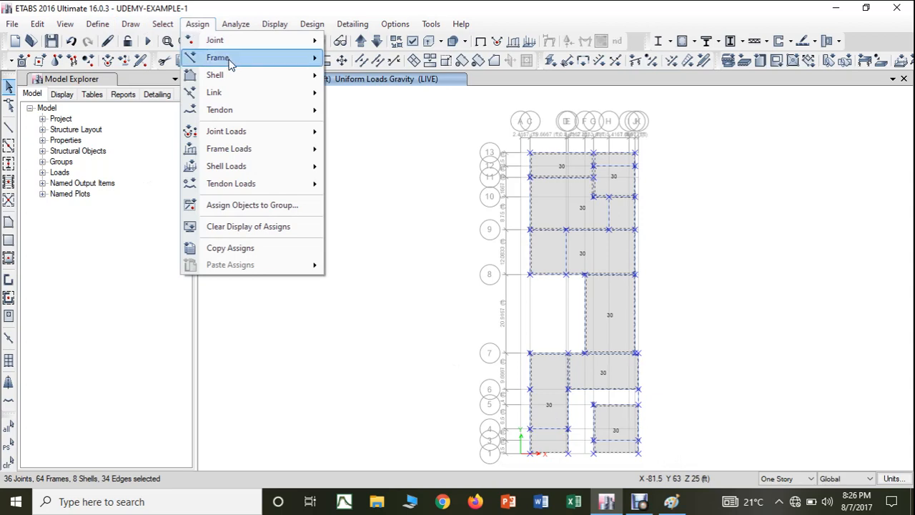
mouse_move(230, 62)
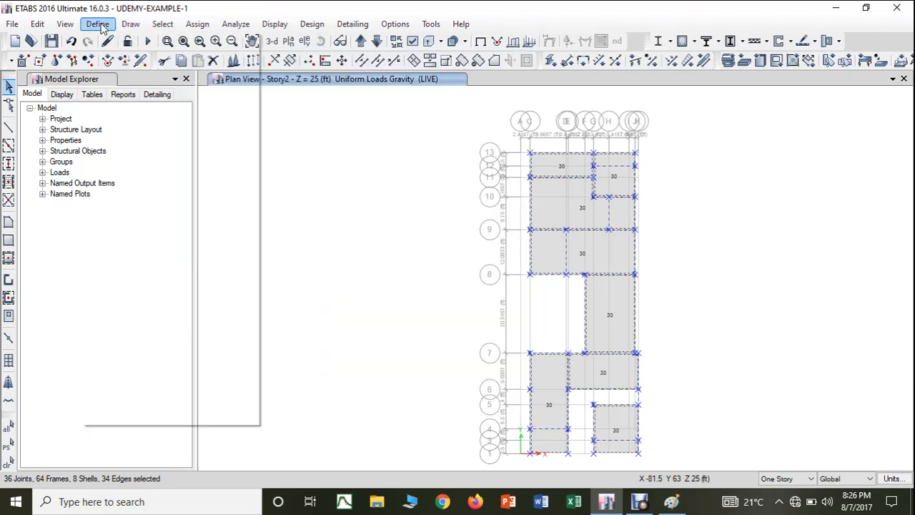
mouse_move(198, 29)
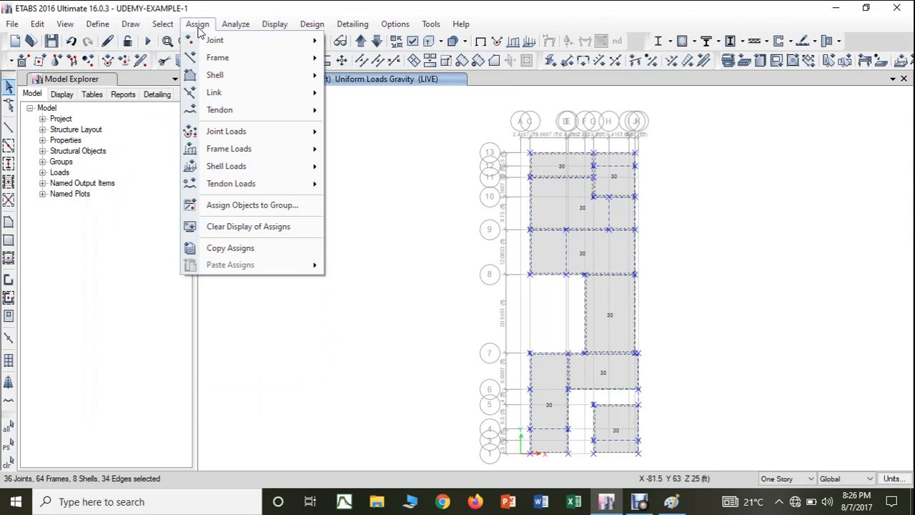
mouse_move(210, 45)
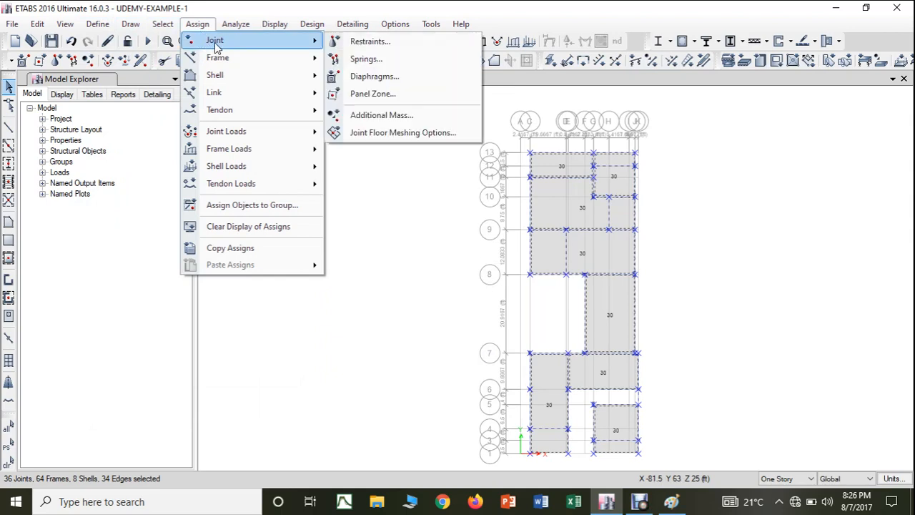
left_click(385, 76)
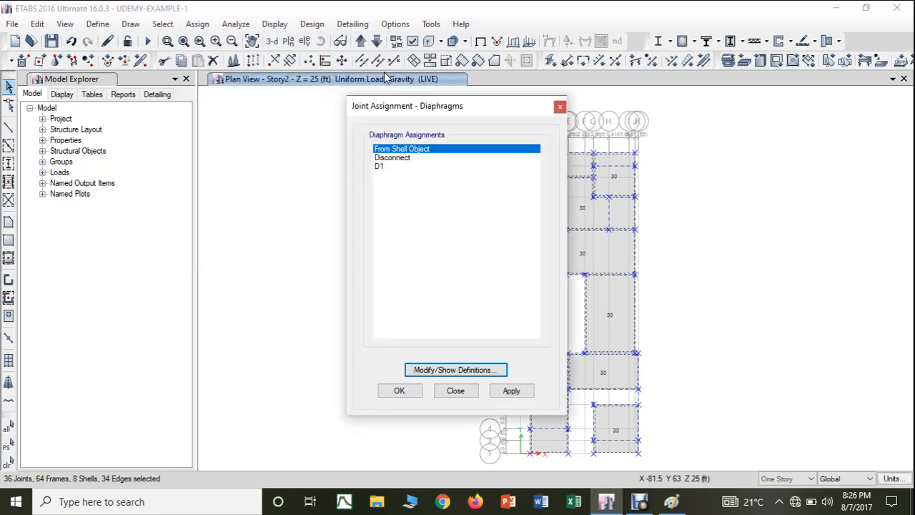
left_click(382, 167)
left_click(511, 391)
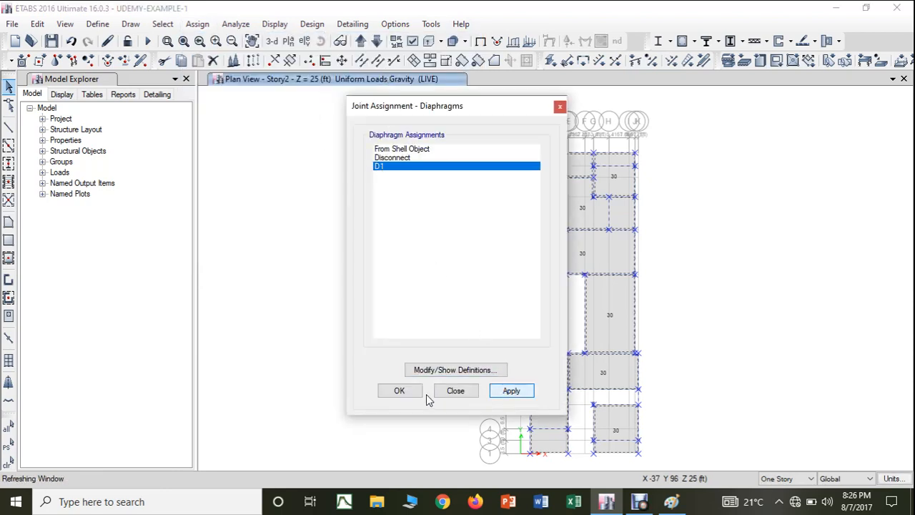
left_click(394, 390)
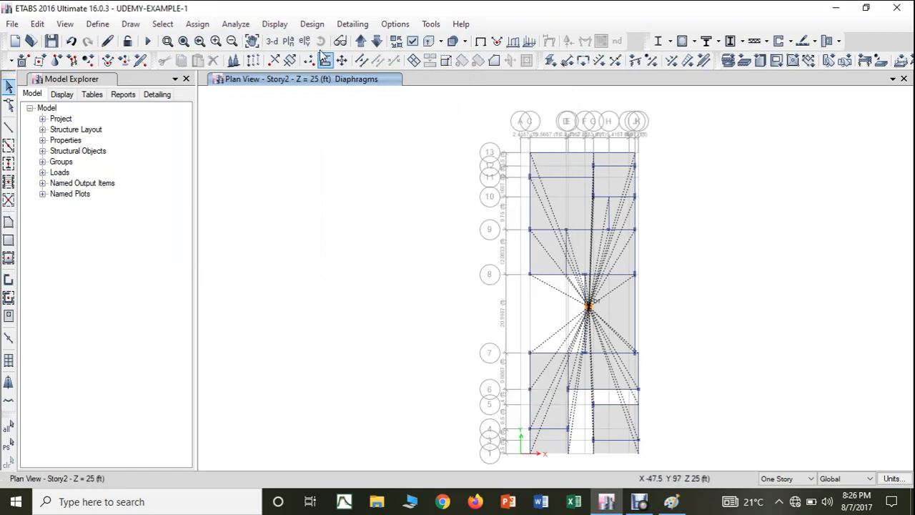
left_click(271, 42)
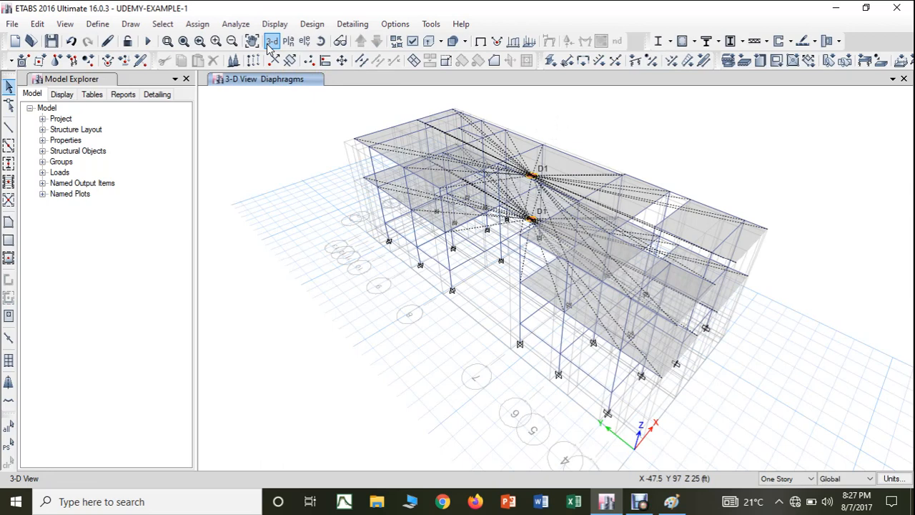
Step: Start a model check and enable all joint, frame and shell overlap checks
left_click(236, 25)
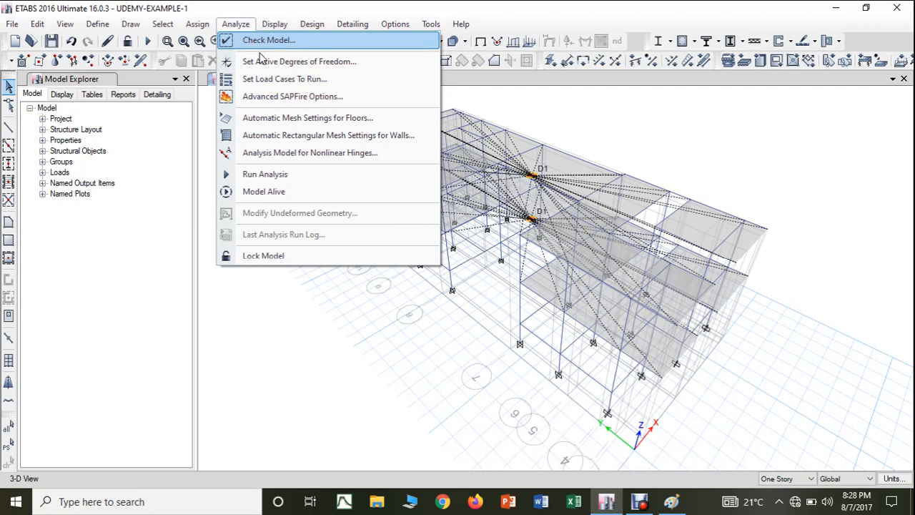
left_click(259, 41)
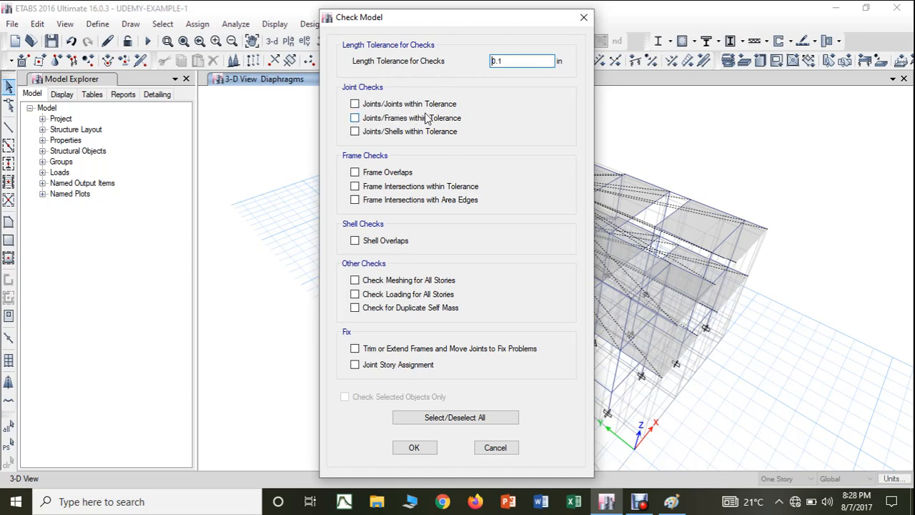
left_click(356, 105)
left_click(355, 118)
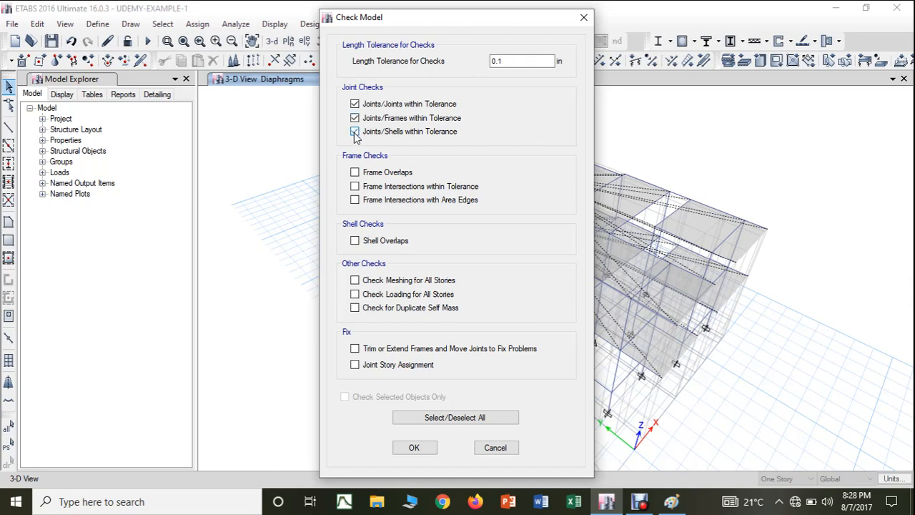
left_click(354, 133)
left_click(355, 173)
left_click(356, 188)
left_click(355, 200)
left_click(354, 242)
Step: Include the meshing, loading and duplicate self mass checks plus both fix options, run the model check, and dismiss its report
left_click(355, 280)
left_click(354, 293)
left_click(355, 307)
left_click(354, 348)
left_click(355, 364)
left_click(414, 448)
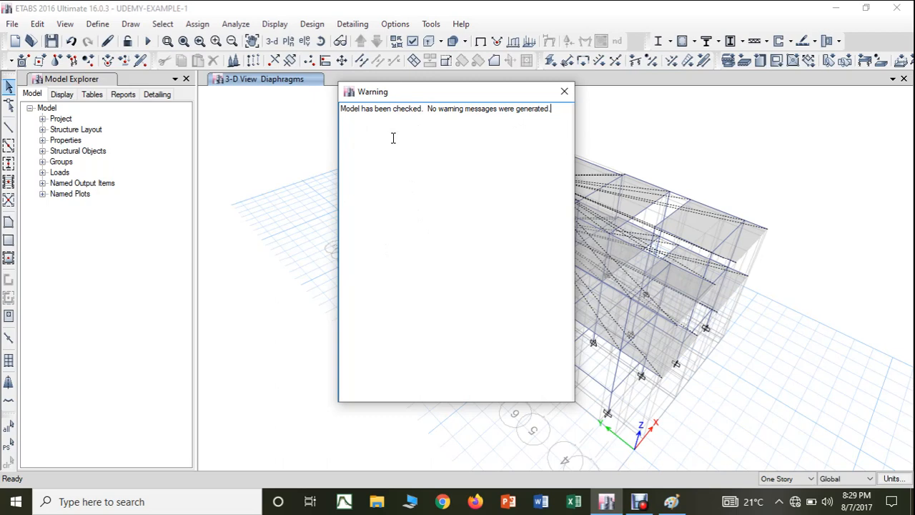
left_click(564, 92)
Step: Run the structural analysis of the building model
left_click(247, 27)
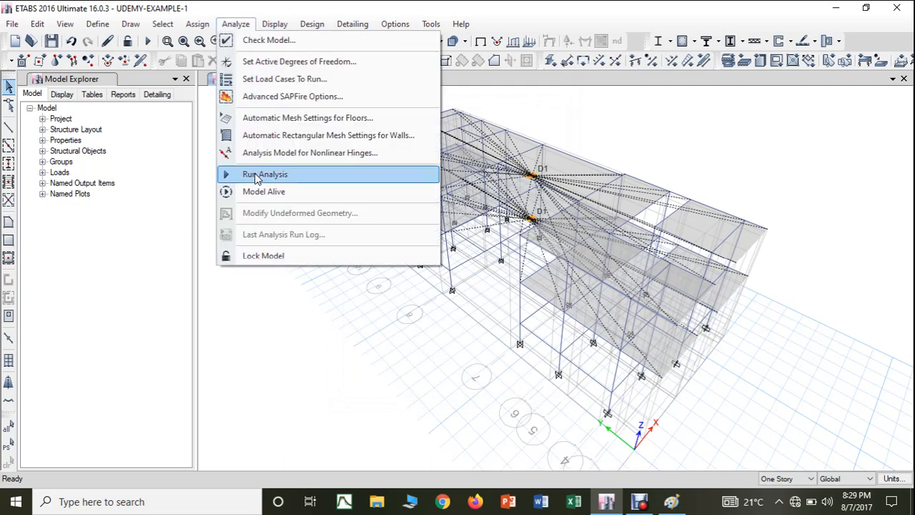
left_click(256, 176)
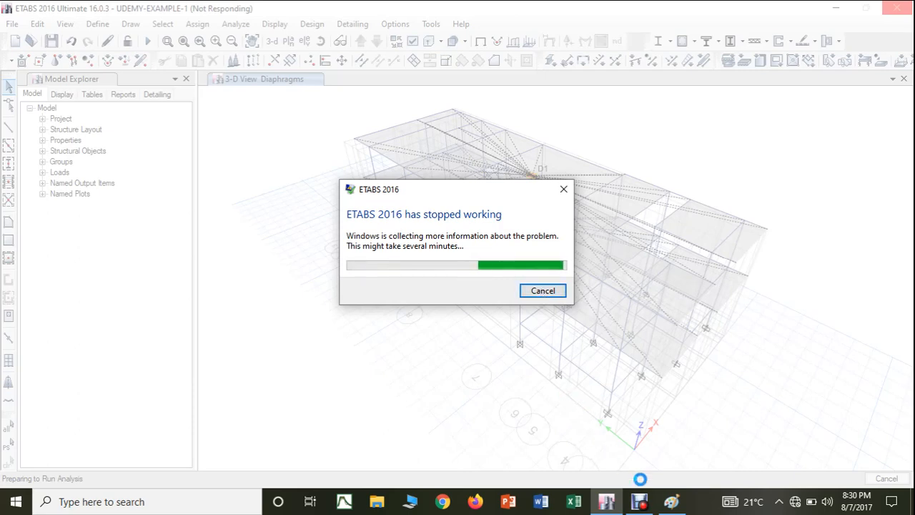
left_click(637, 508)
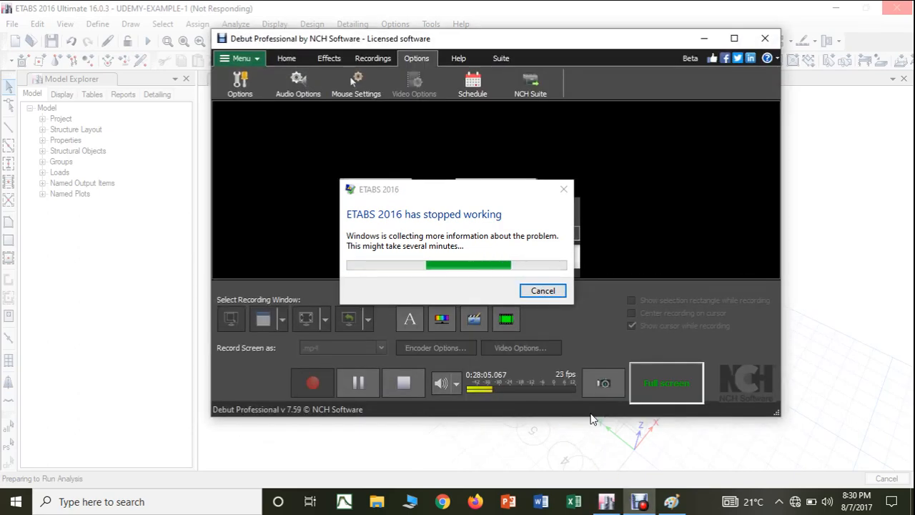